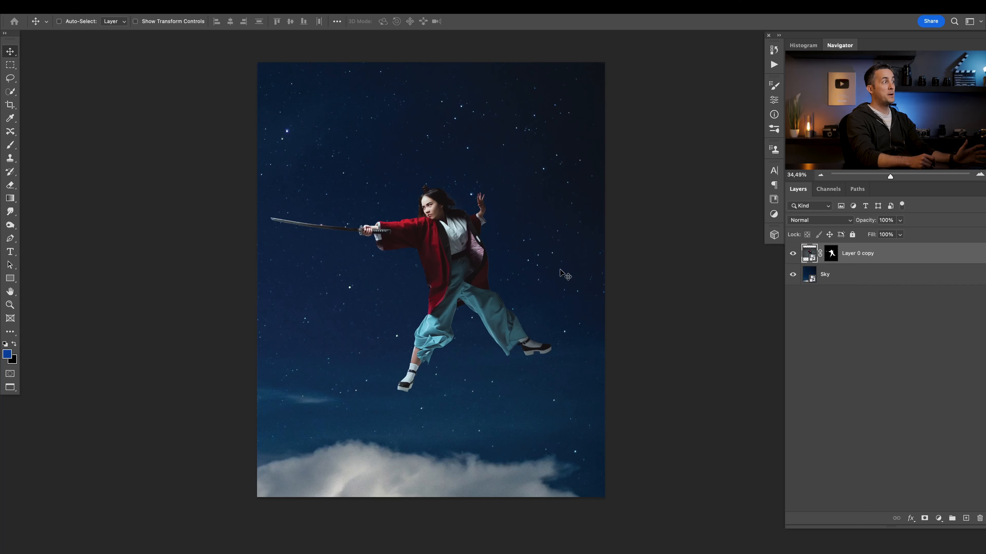
- Check the cut-out figure layer's visibility, stamp all visible layers into a new layer, and convert it to a smart object
mouse_move(459, 281)
left_mouse_down()
mouse_move(510, 320)
mouse_move(397, 277)
mouse_move(430, 270)
mouse_move(459, 280)
left_mouse_up()
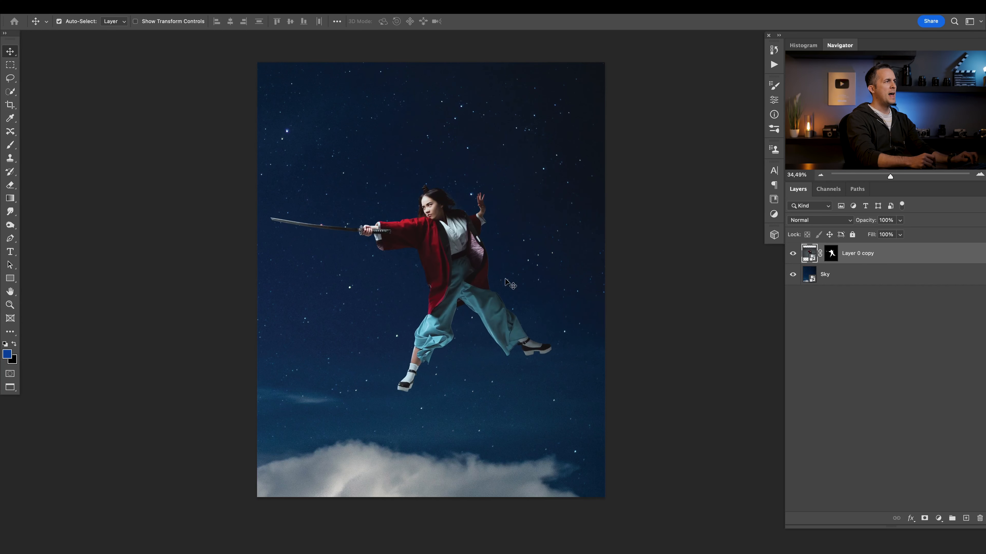
left_click(791, 257)
left_click(793, 258)
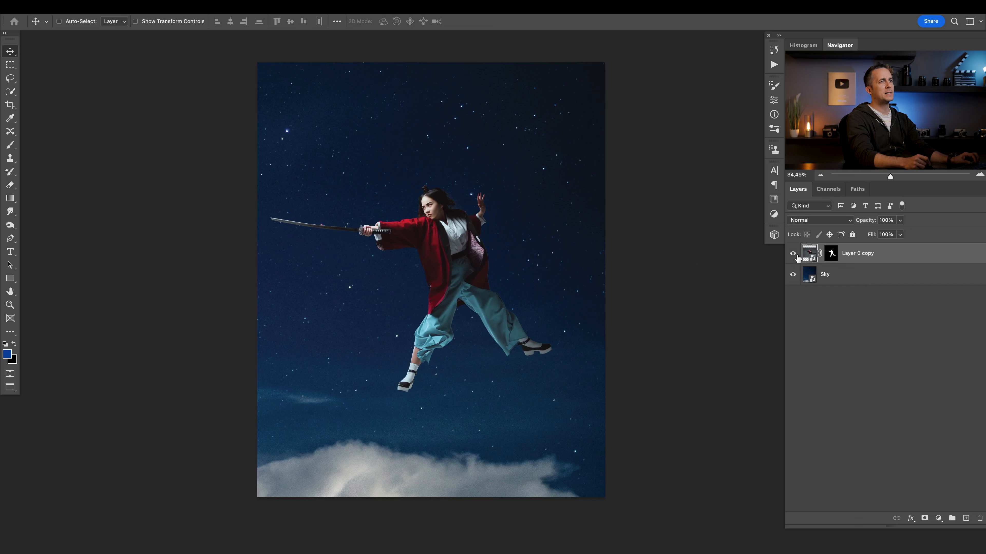
key("ctrl+alt+shift+e")
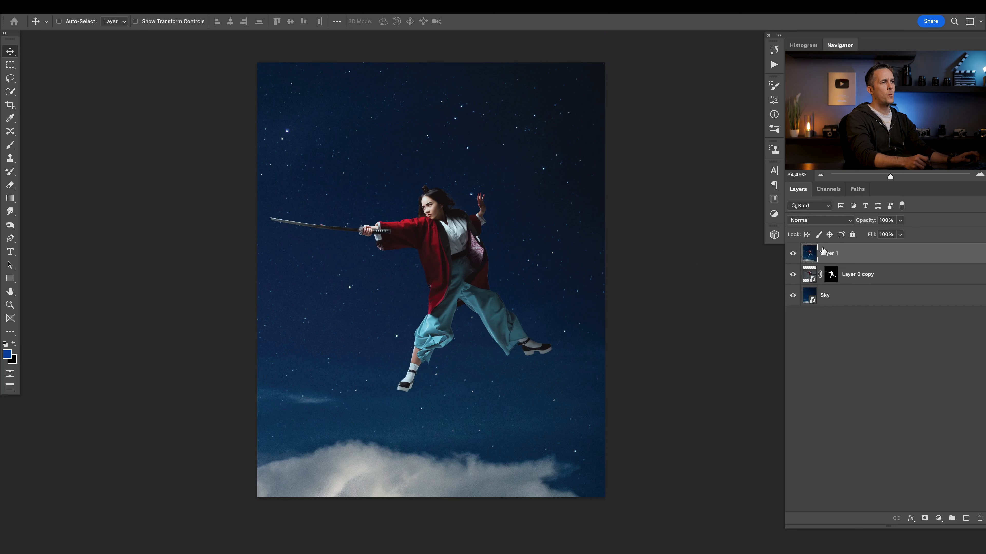
right_click(843, 254)
left_click(909, 203)
- Copy the Layer 0 copy mask onto Layer 1 and open it in Boris FX Optics 2022 without previous filters or masks
left_click_drag(831, 276, 831, 252)
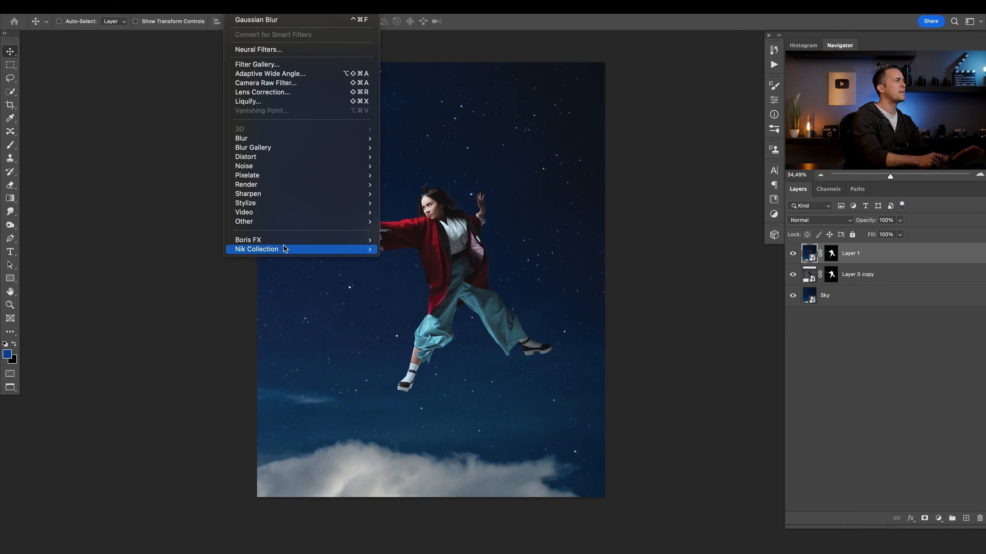
mouse_move(306, 241)
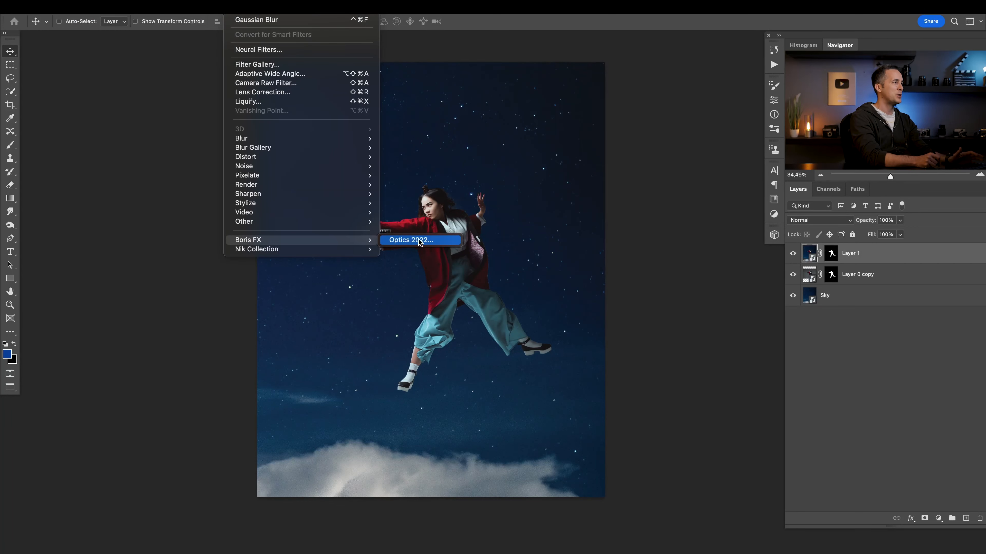
left_click(419, 241)
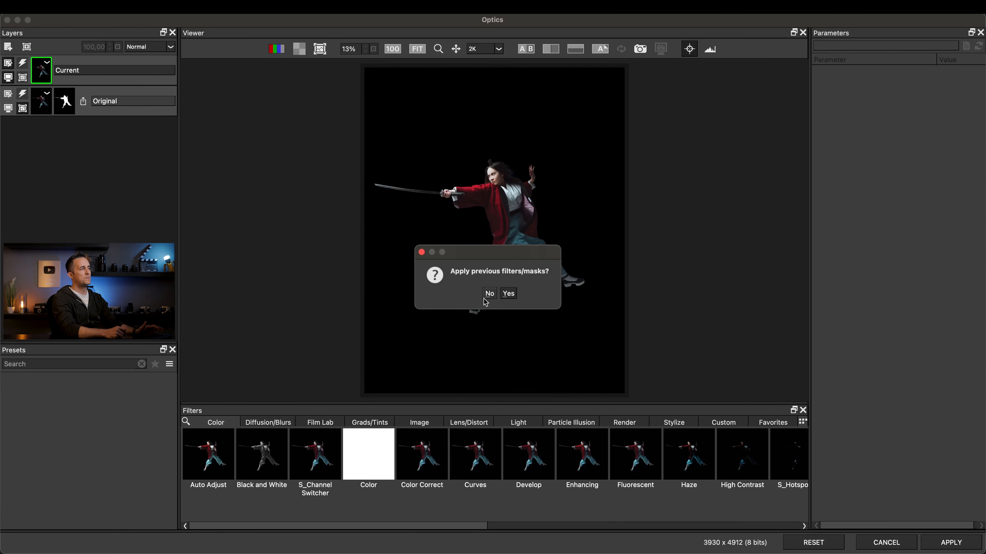
left_click(489, 294)
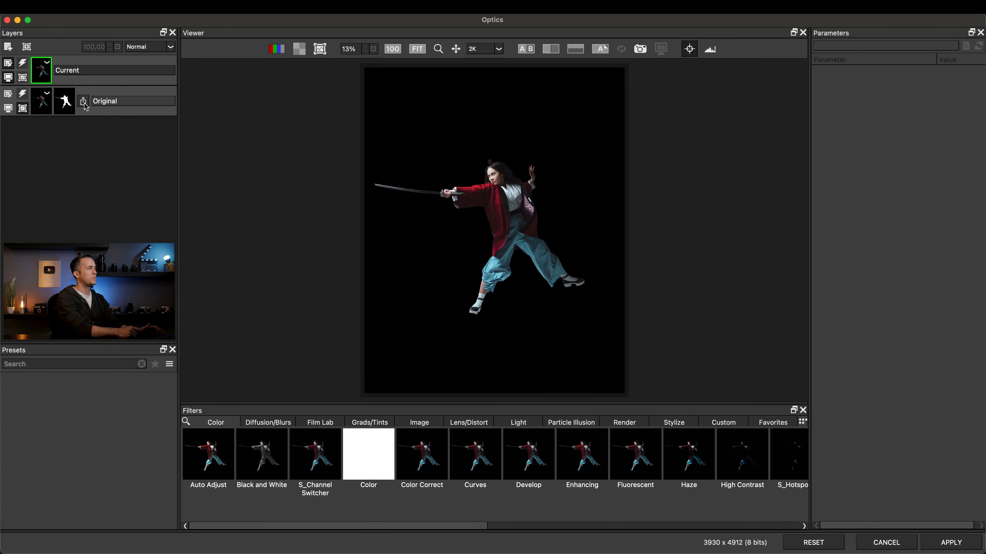
- Select the Original layer, preview it as RGB Straight, and switch back to Preview over Black
left_click(44, 109)
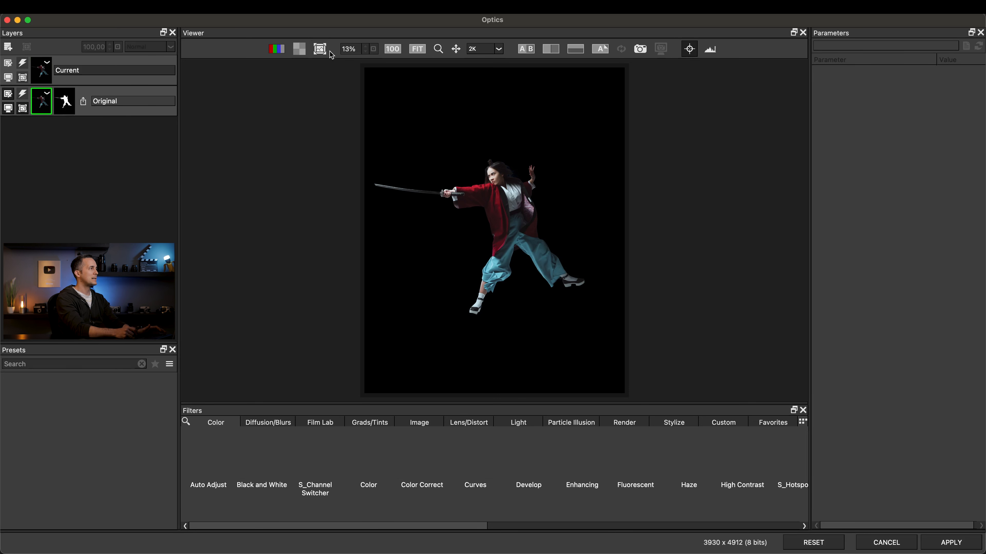
left_click(299, 49)
left_click(322, 115)
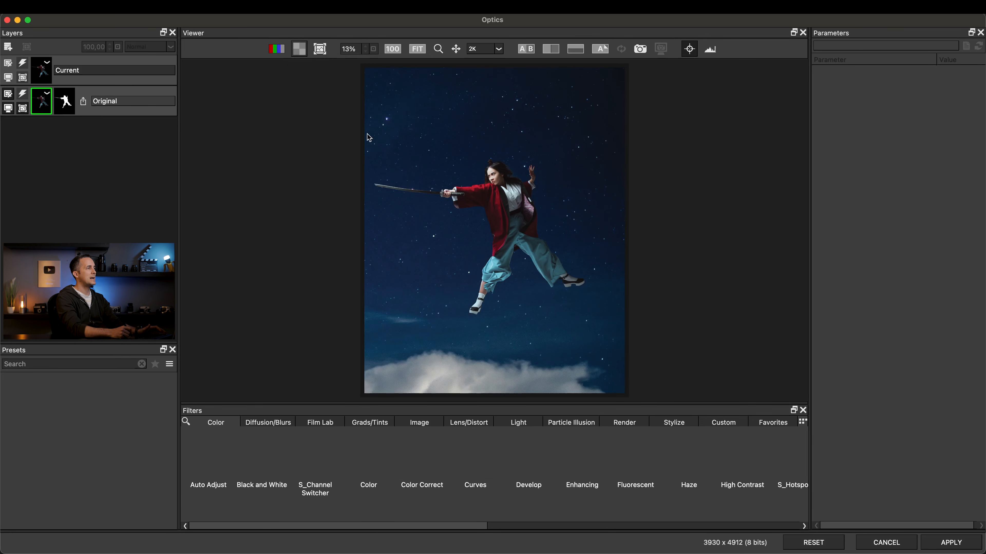
left_click(298, 53)
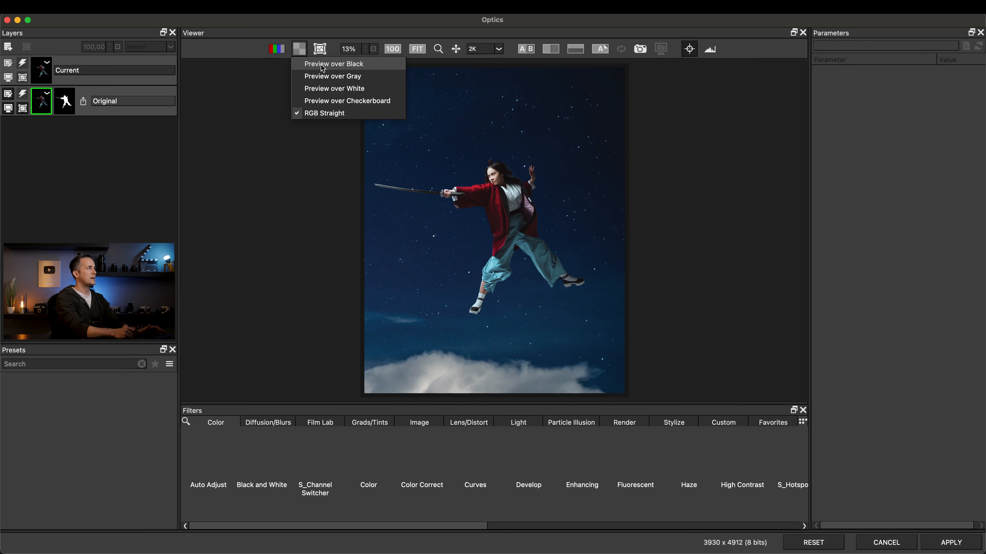
left_click(328, 65)
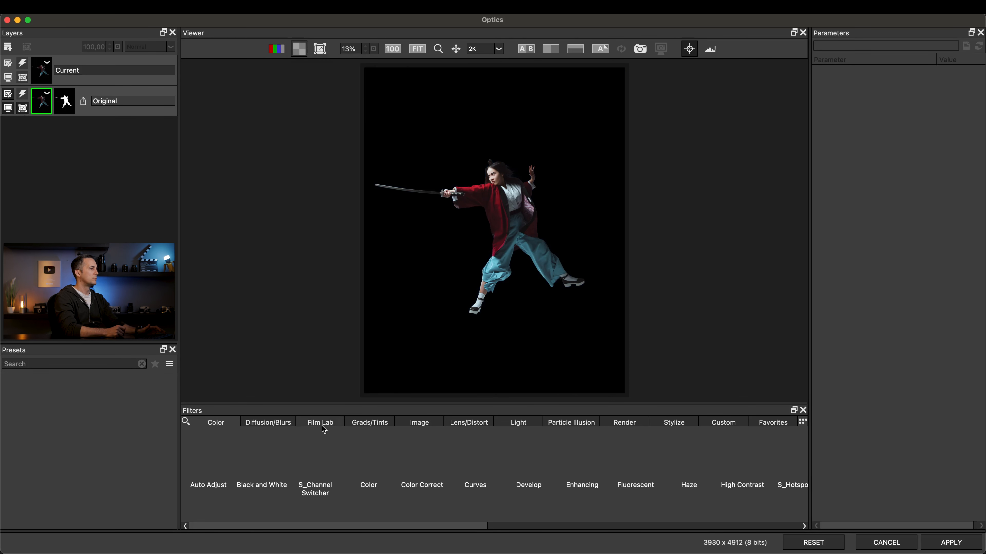
- Apply the S_Channel Switcher filter to the Original layer with the Alpha source set to 1
left_click(324, 476)
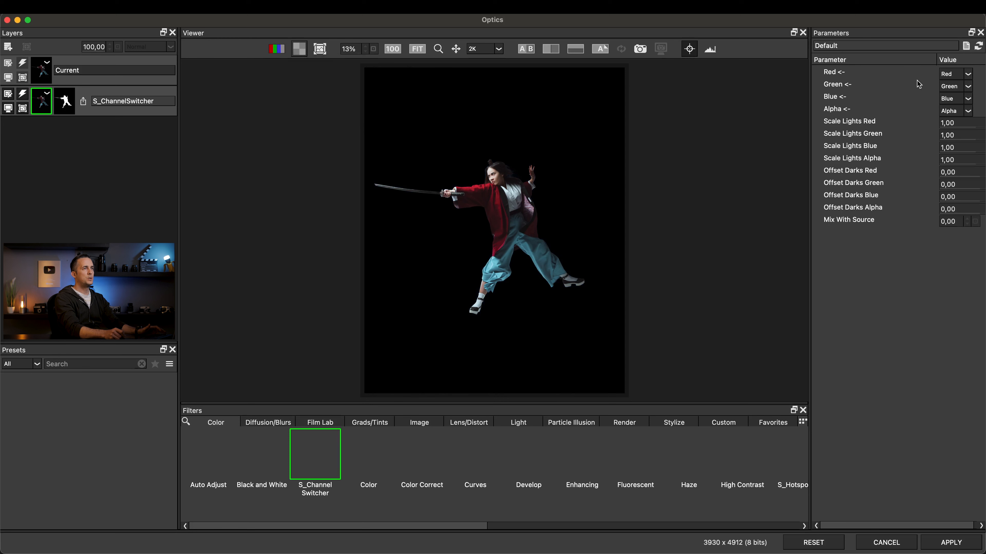
left_click(948, 112)
left_click(944, 154)
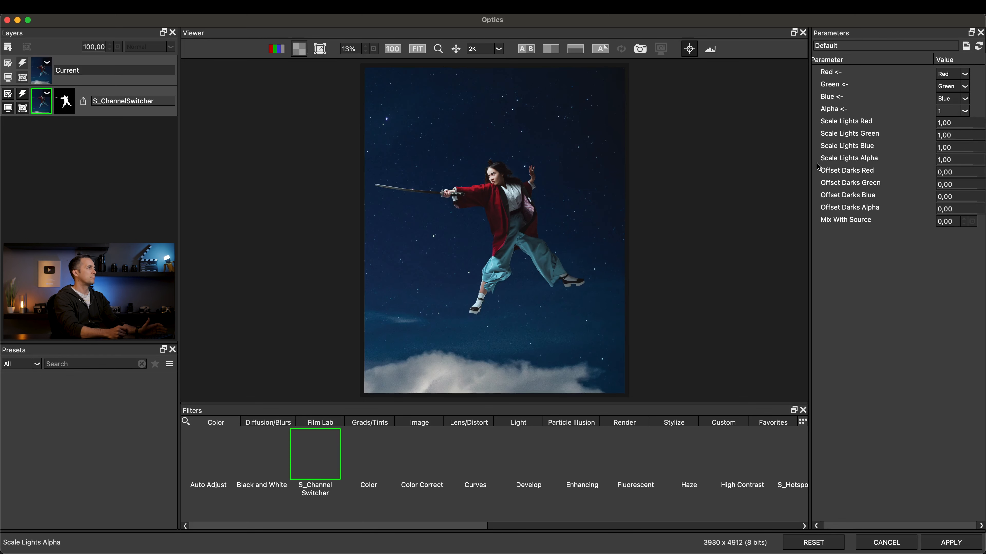
- Copy the figure mask from the S_ChannelSwitcher layer to the Current layer and invert the copy
left_click(44, 74)
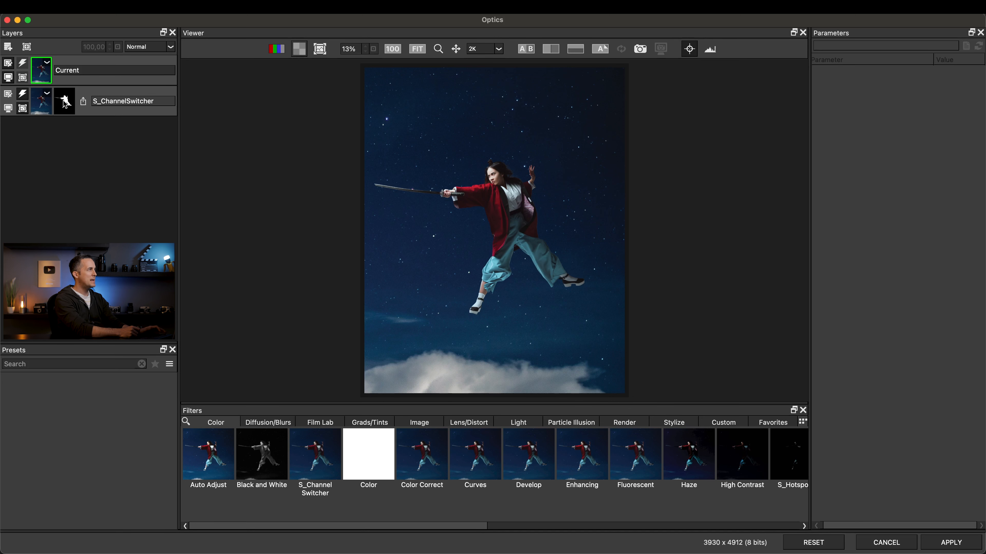
left_click_drag(66, 104, 89, 85)
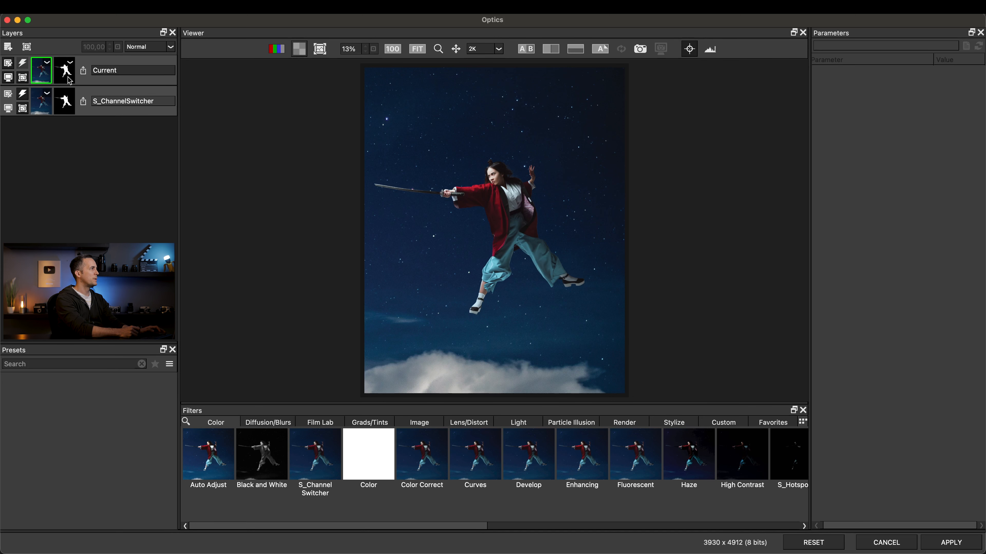
left_click(69, 79)
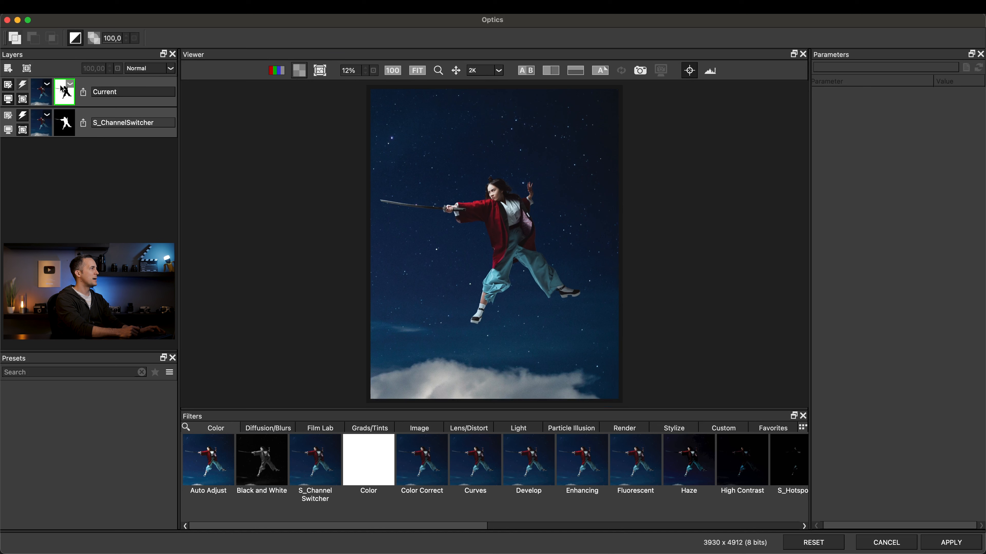
left_click(43, 101)
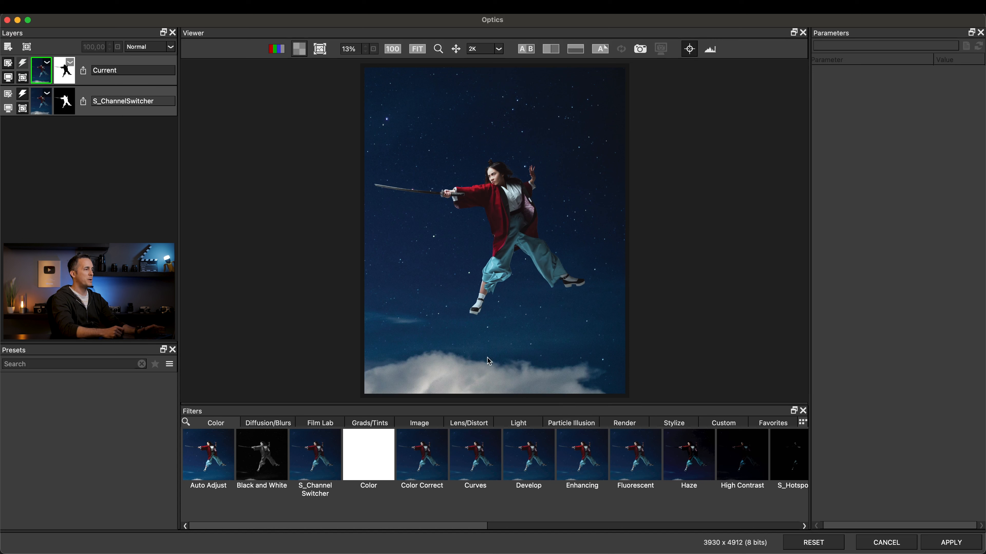
- Apply the S_Luna render filter to the Current layer and browse its moon presets
left_click(624, 422)
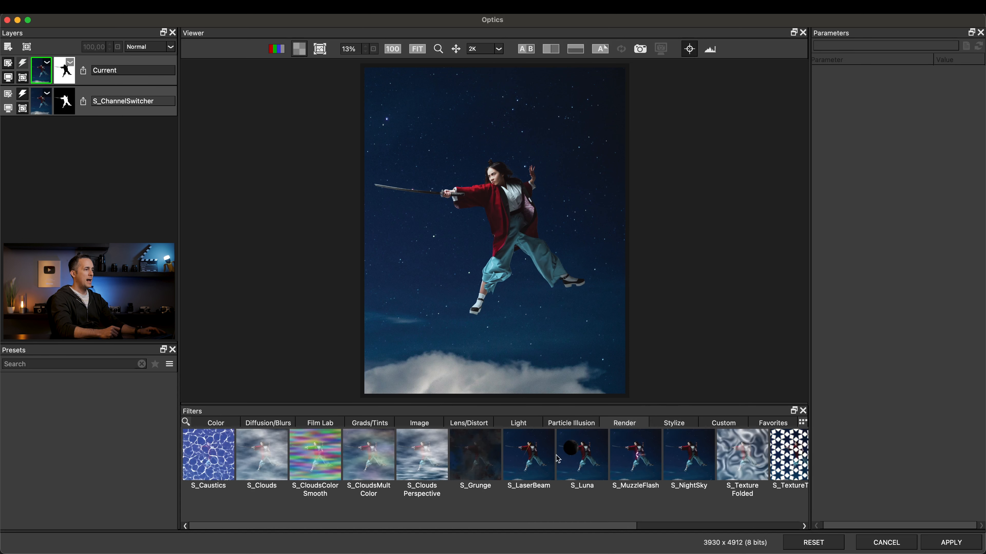
left_click(586, 462)
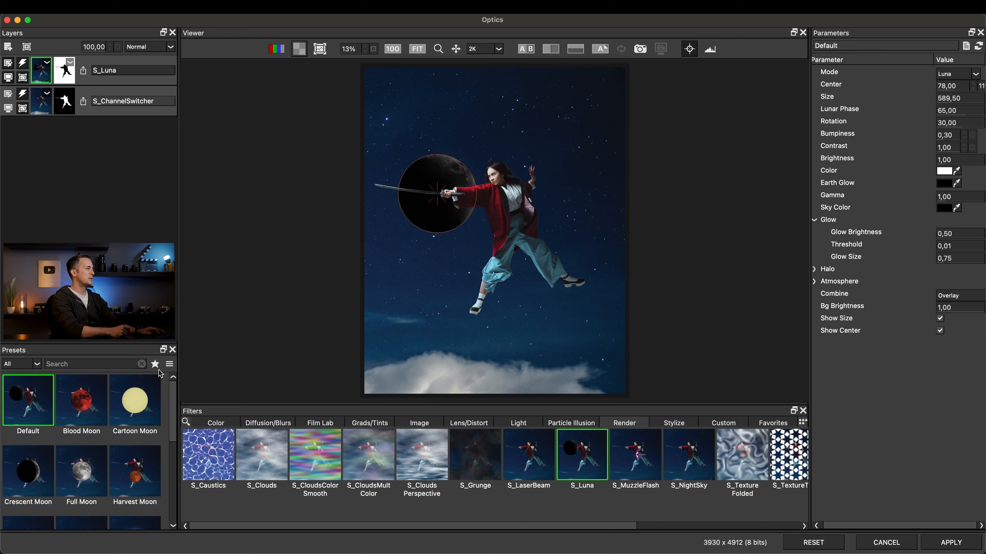
scroll(170, 413, "down", 5)
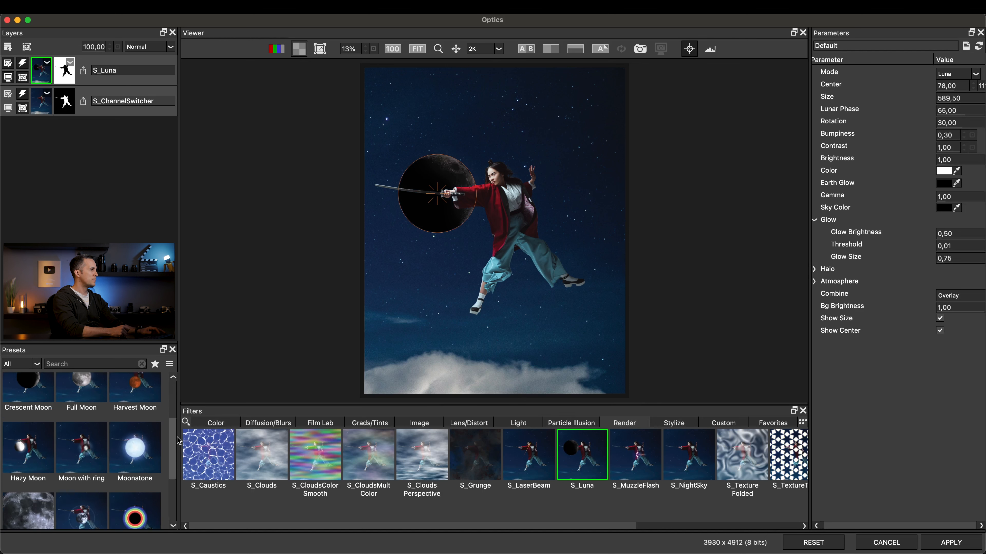
left_click_drag(149, 345, 143, 249)
scroll(142, 515, "up", 5)
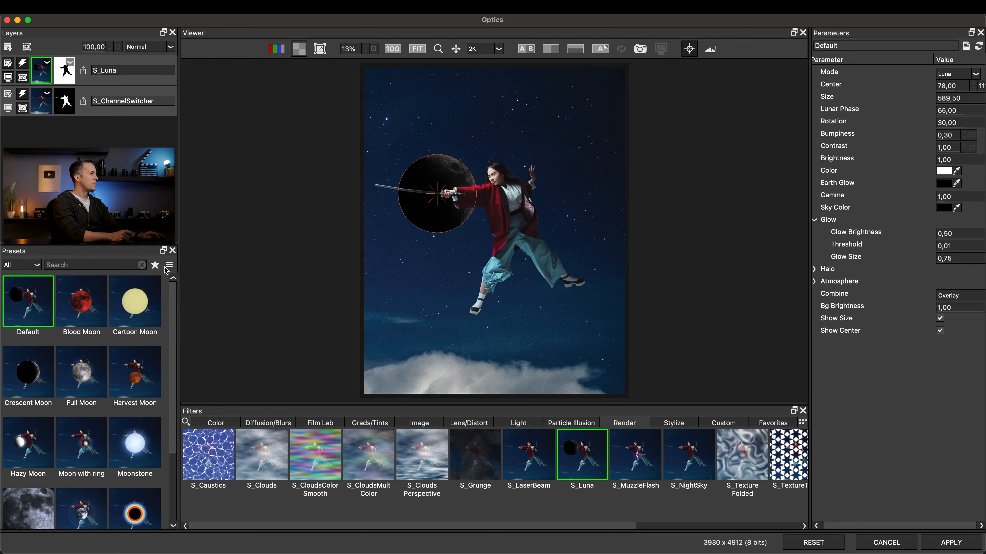
- Try the Cartoon Moon and On The Surface presets, settle on Full Moon, and enlarge the moon to a size of about 1493
left_click(125, 306)
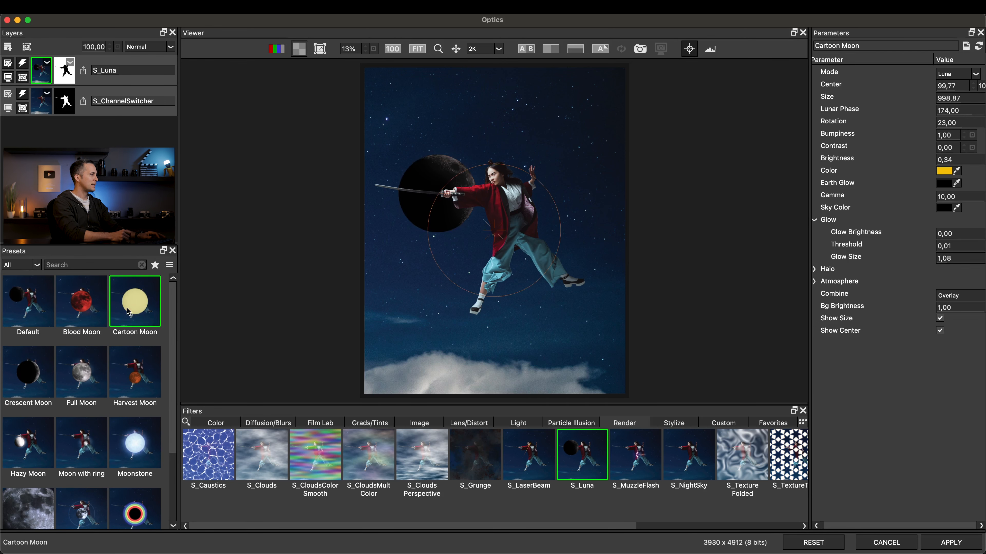
left_click(34, 507)
scroll(78, 446, "down", 1)
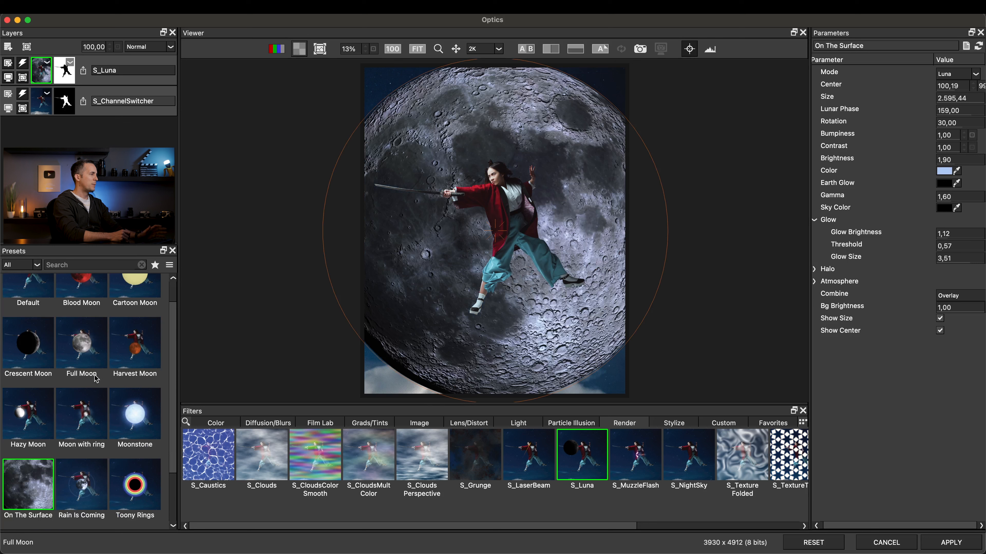
left_click(87, 350)
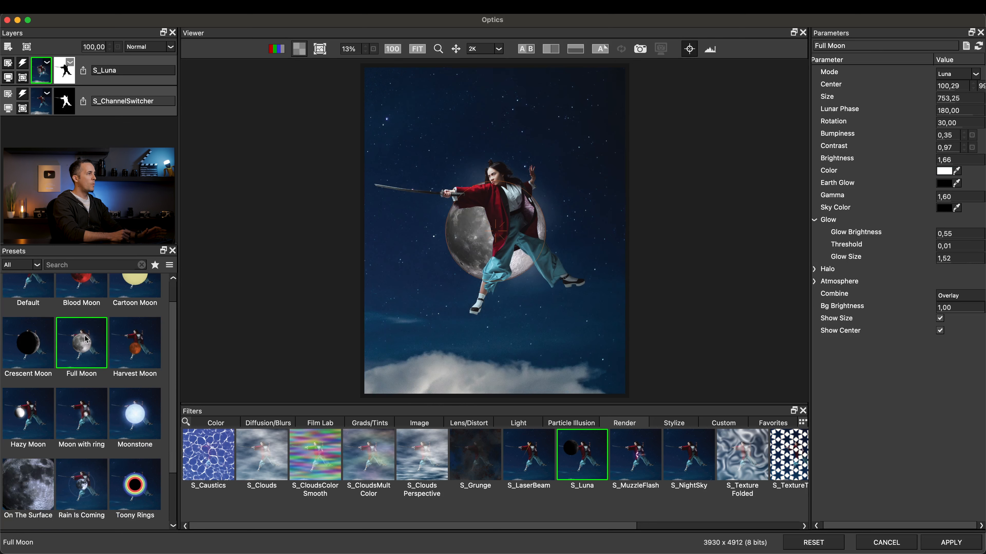
mouse_move(575, 218)
left_mouse_down()
mouse_move(610, 208)
mouse_move(592, 212)
left_mouse_up()
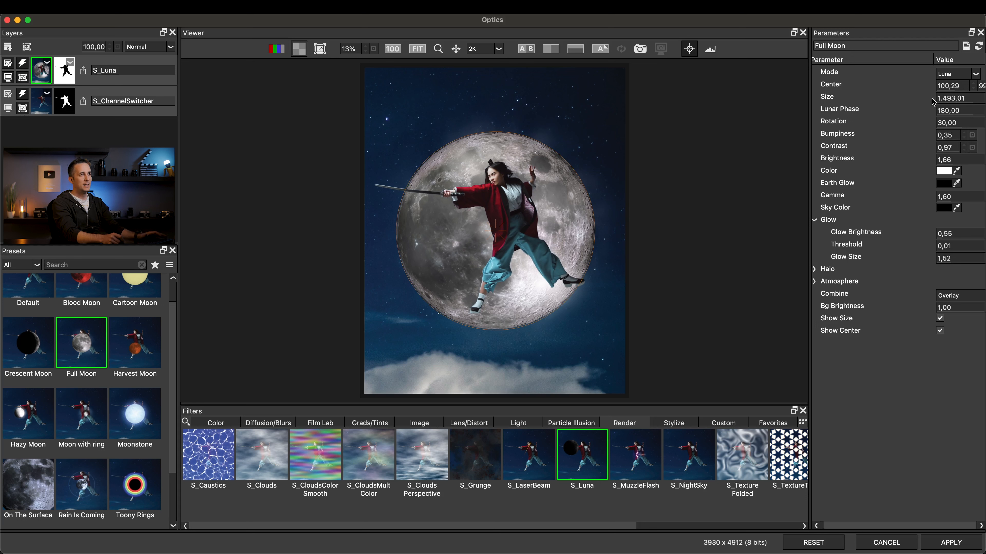
- Set the moon's Bumpiness to 0 and its Contrast to 0.82, keeping the Lunar Phase at 180
left_click_drag(809, 145, 780, 167)
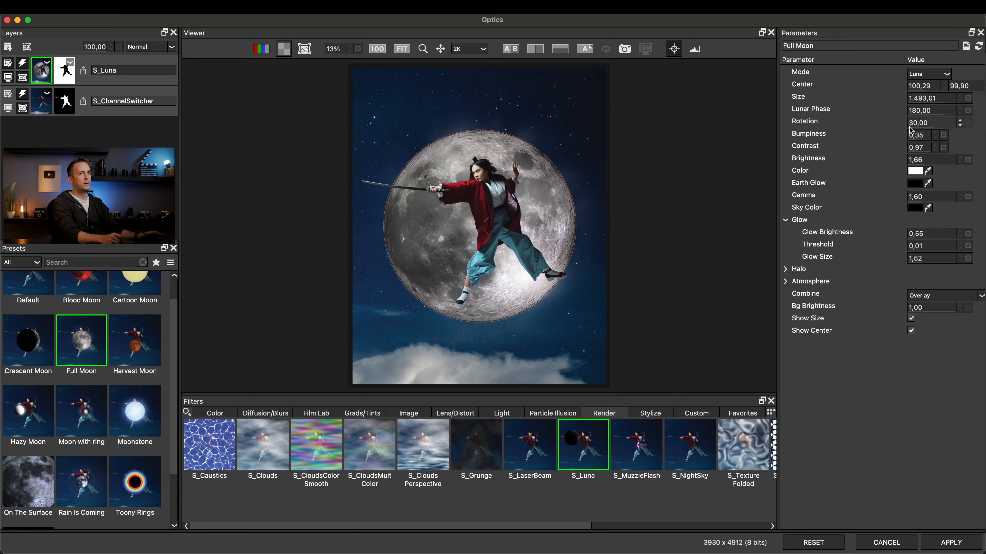
left_click(943, 136)
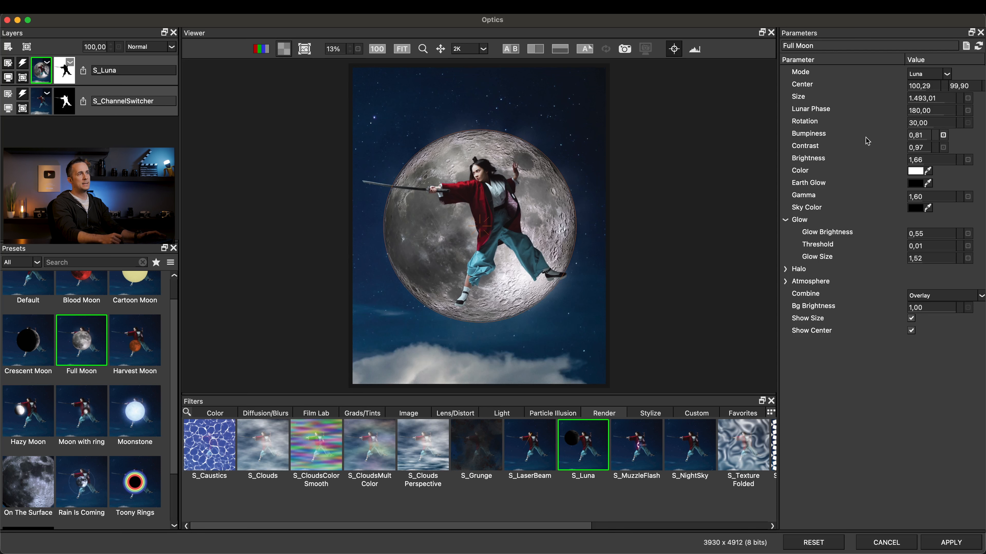
left_click_drag(865, 138, 714, 168)
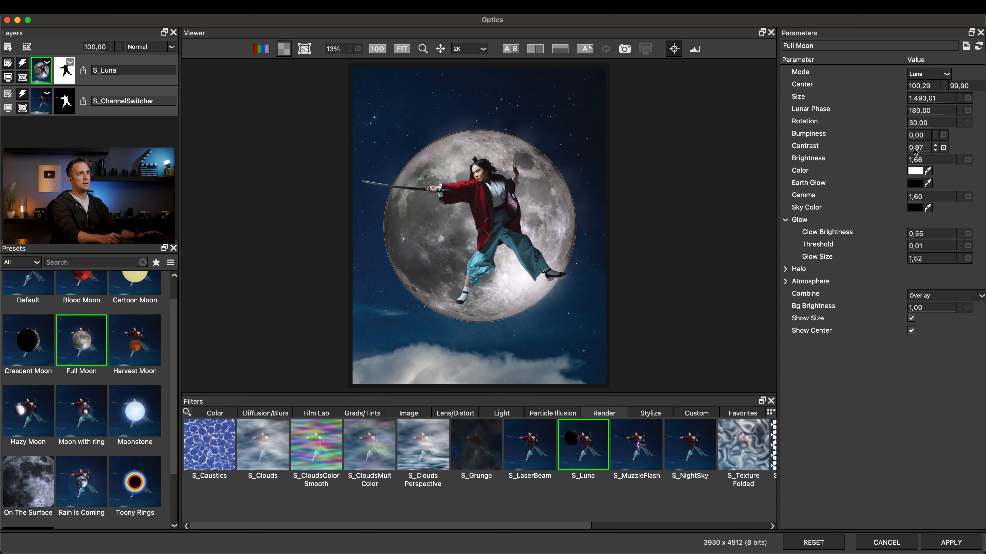
left_click_drag(912, 148, 909, 147)
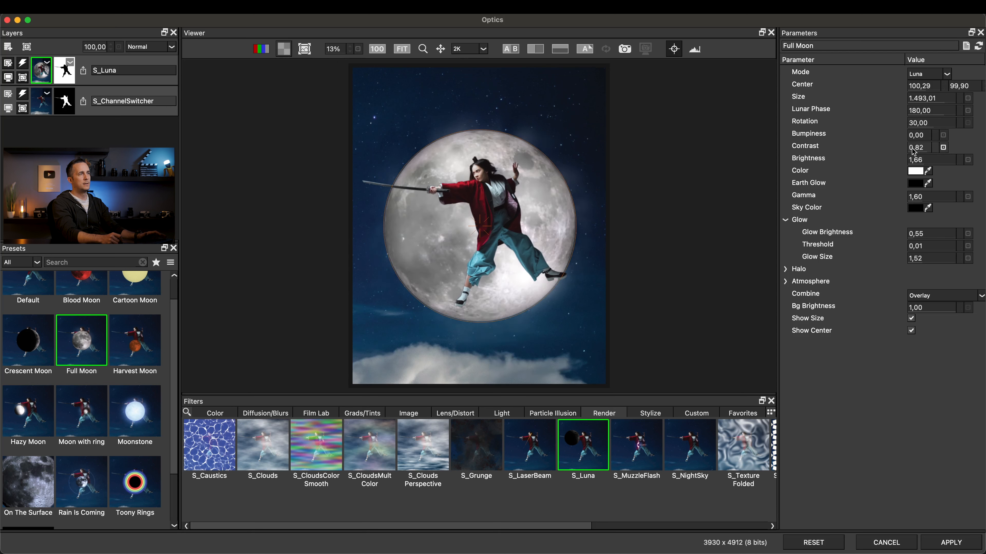
left_click_drag(922, 112, 842, 113)
left_click(968, 110)
- Tint the moon with a very pale blue color from the spectrum
left_click(916, 171)
left_click_drag(20, 461, 12, 462)
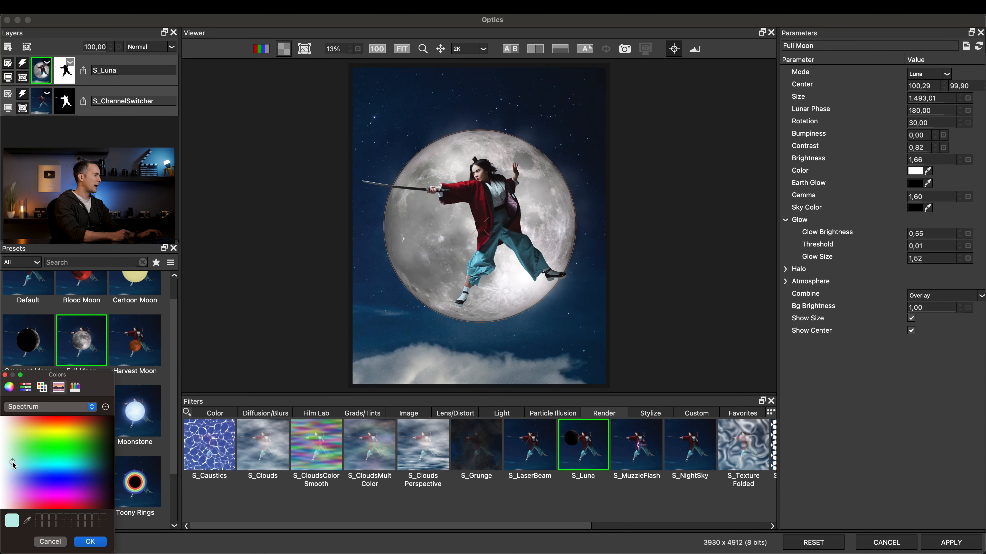
left_click(89, 541)
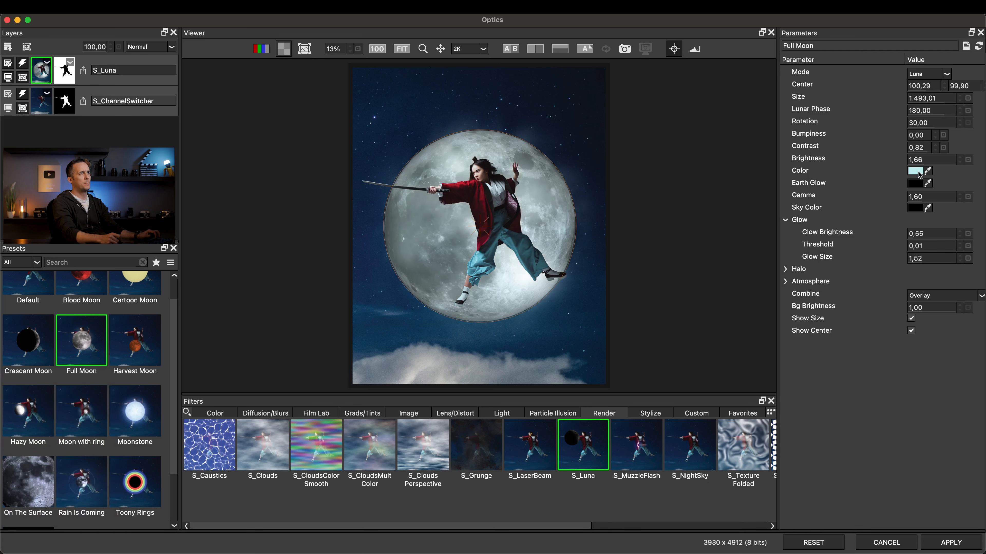
left_click(916, 172)
left_click(6, 469)
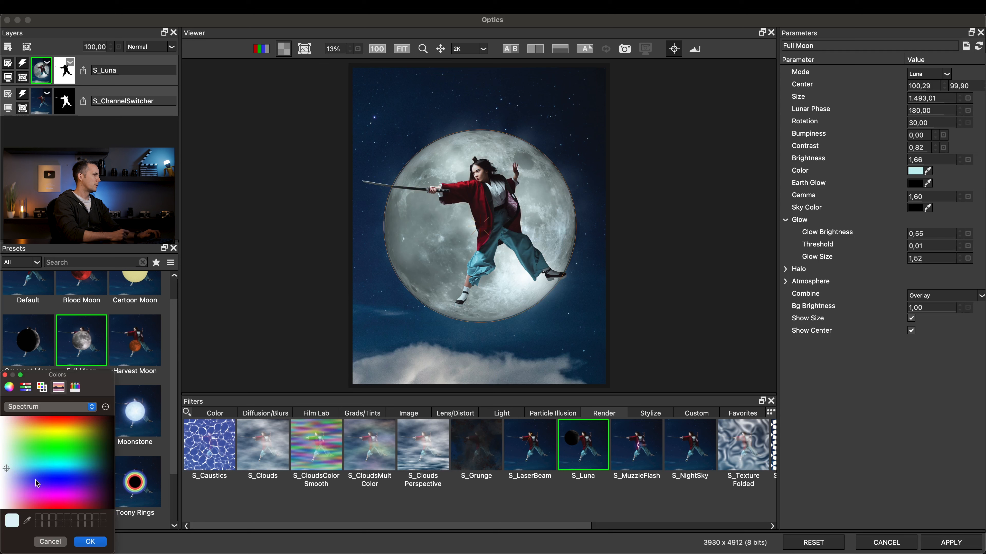
left_click(89, 542)
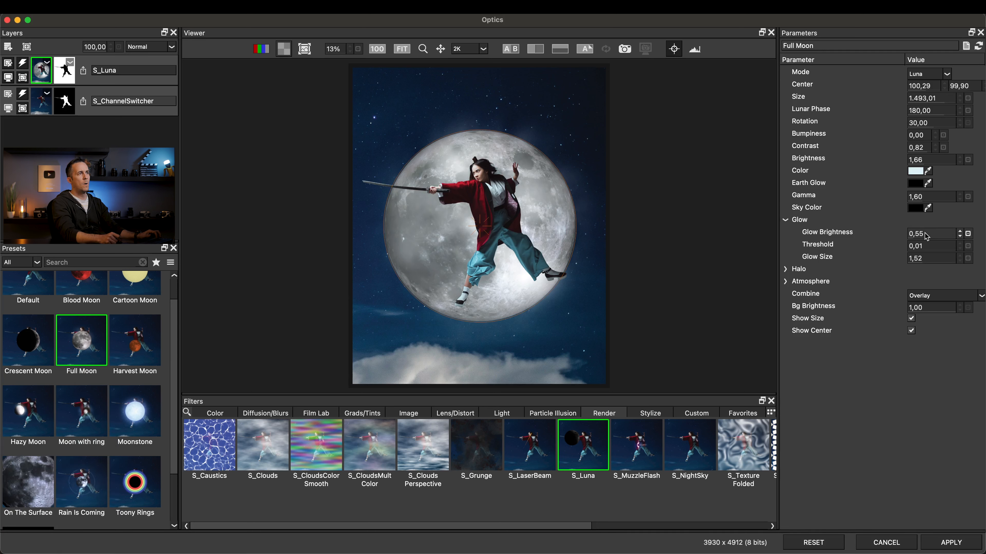
- Set the moon's Glow Size to 0.04, with Glow Brightness 0.55, and its Brightness to 2.01
left_click_drag(938, 235, 912, 237)
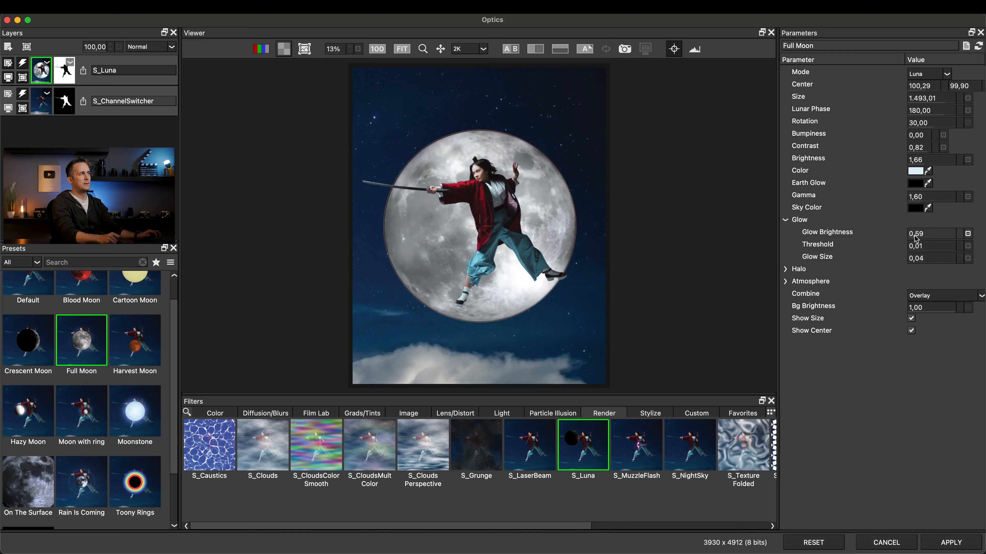
mouse_move(918, 163)
left_mouse_down()
mouse_move(915, 150)
mouse_move(911, 159)
left_mouse_up()
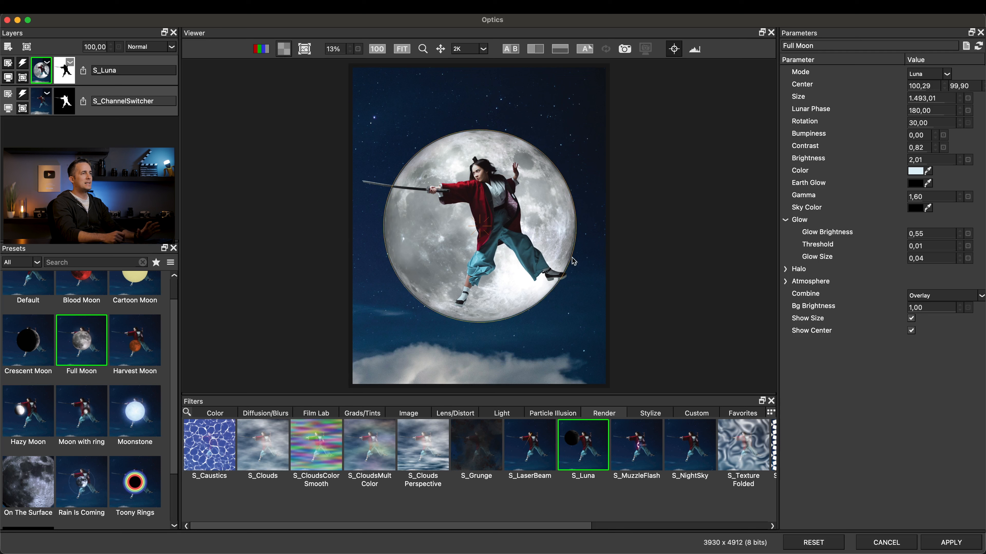
- Examine the moon's available Combine modes and its Atmosphere settings
left_click(923, 295)
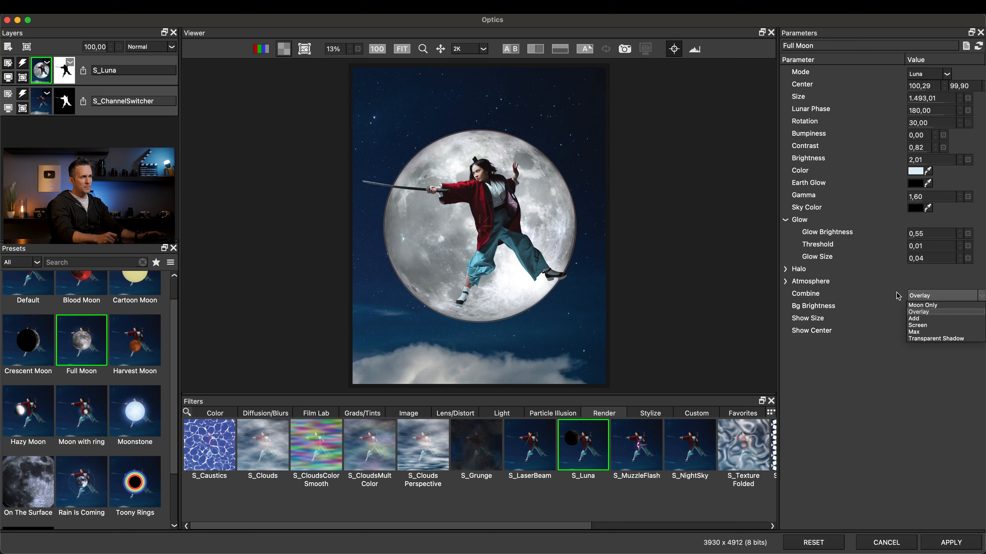
left_click(865, 343)
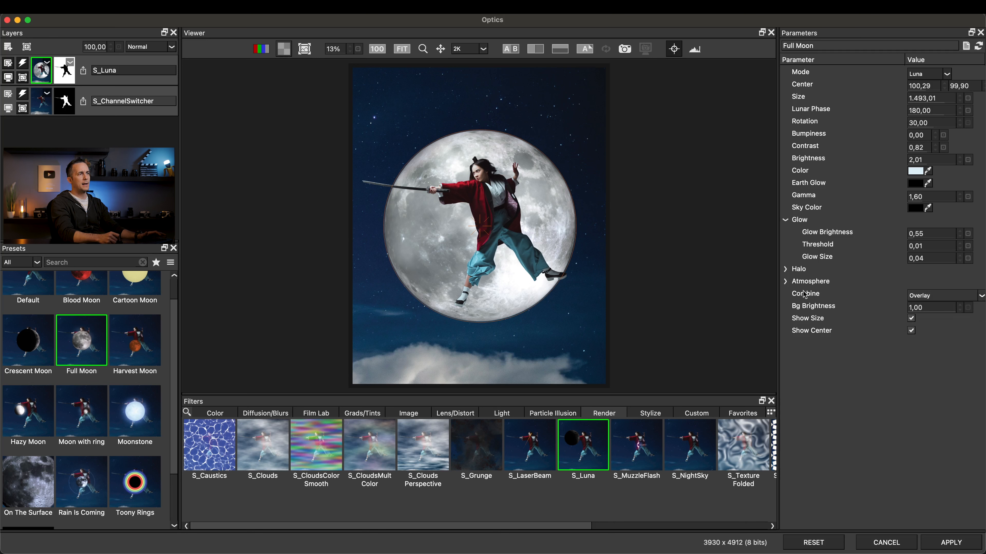
left_click(786, 282)
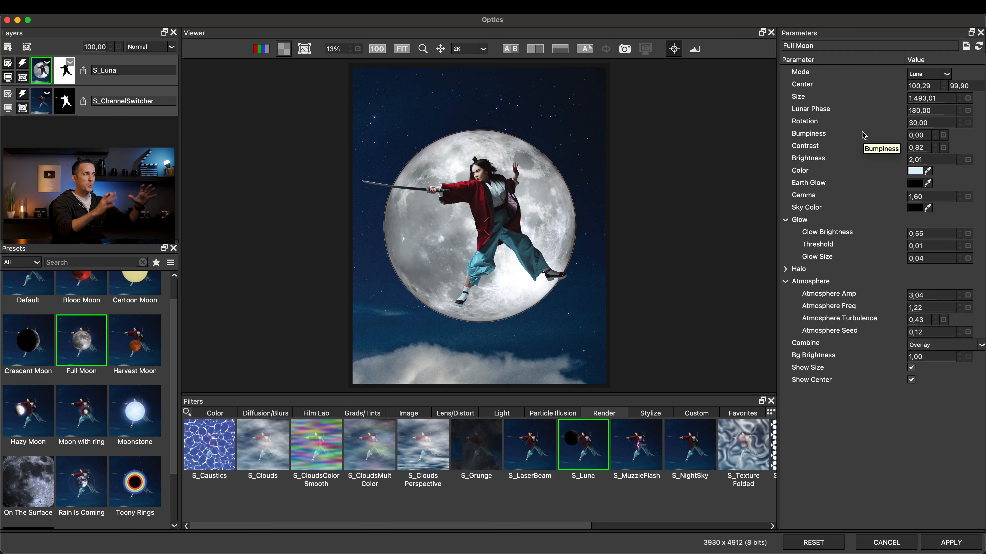
- Add a new layer above the moon and apply the PI Complete filter from the Particle Illusion category
left_click(8, 47)
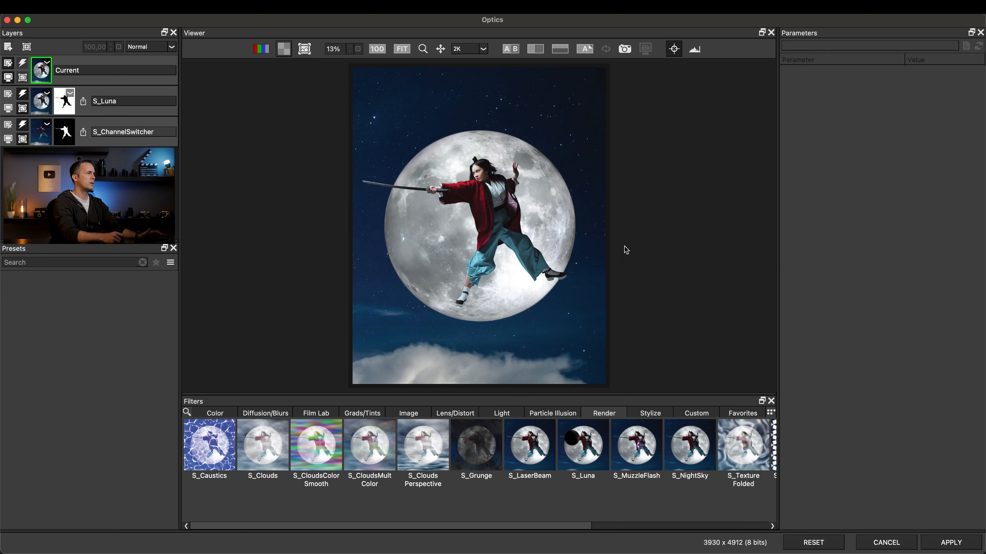
left_click(548, 413)
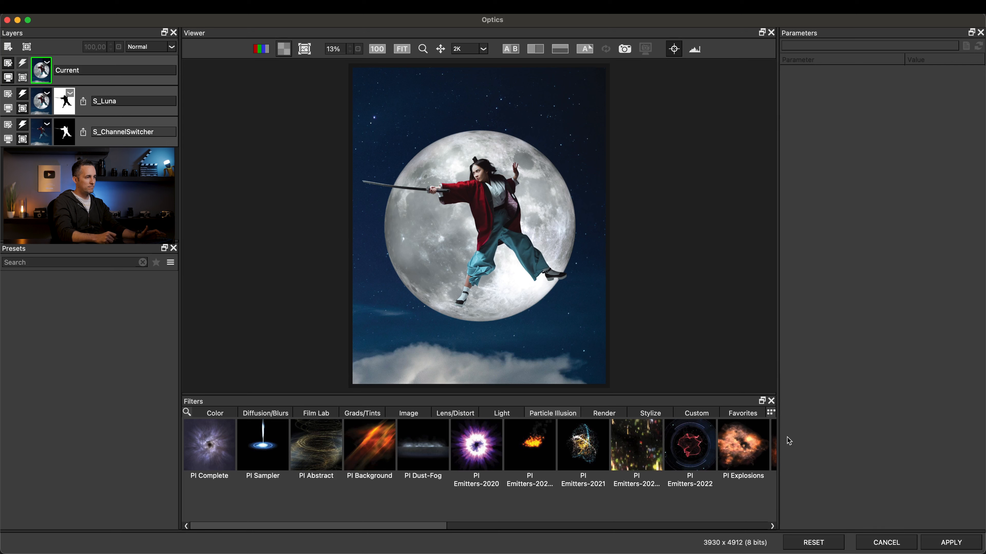
left_click_drag(381, 524, 262, 516)
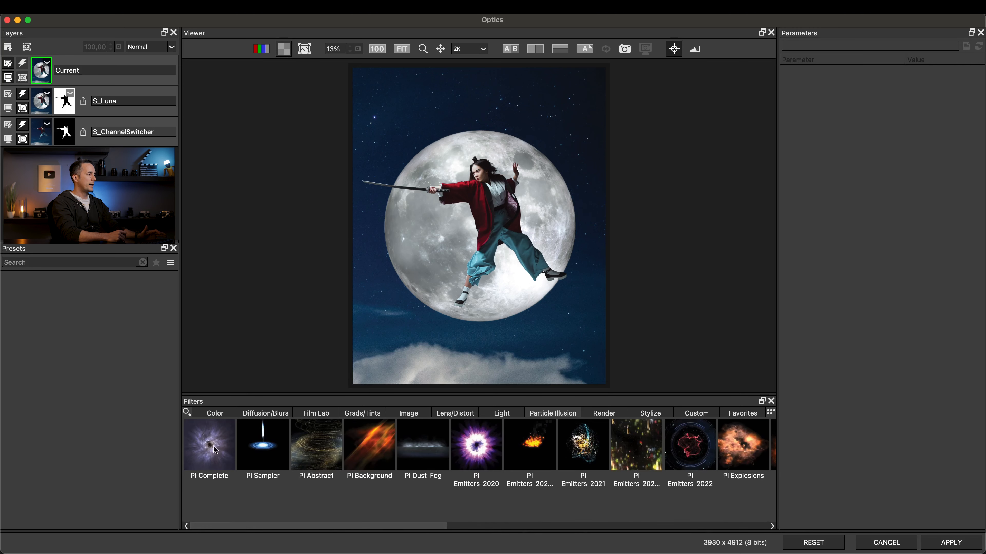
left_click(199, 466)
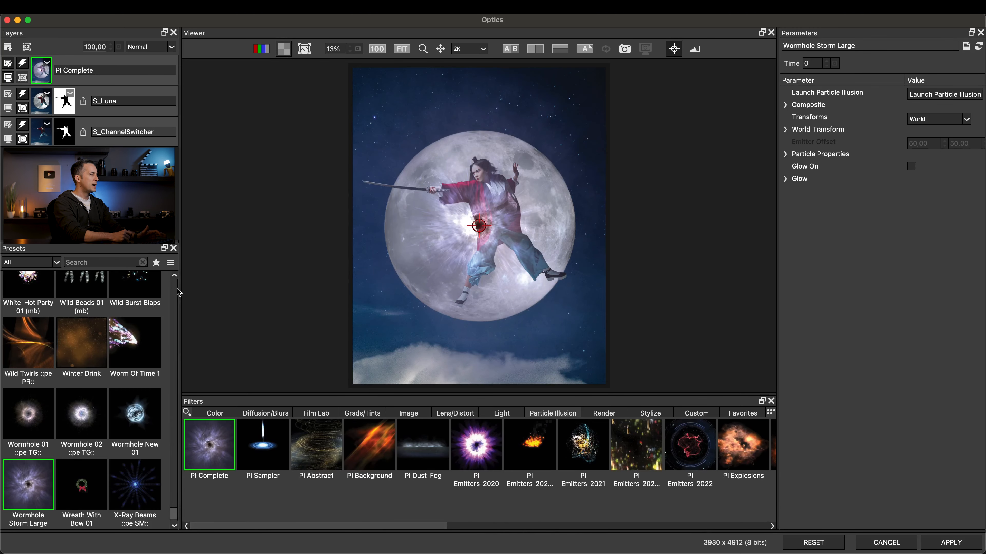
- Search the presets for fire, apply Smokey Blast 01, and place the fireball in the sky above the sword
left_click_drag(174, 513, 171, 295)
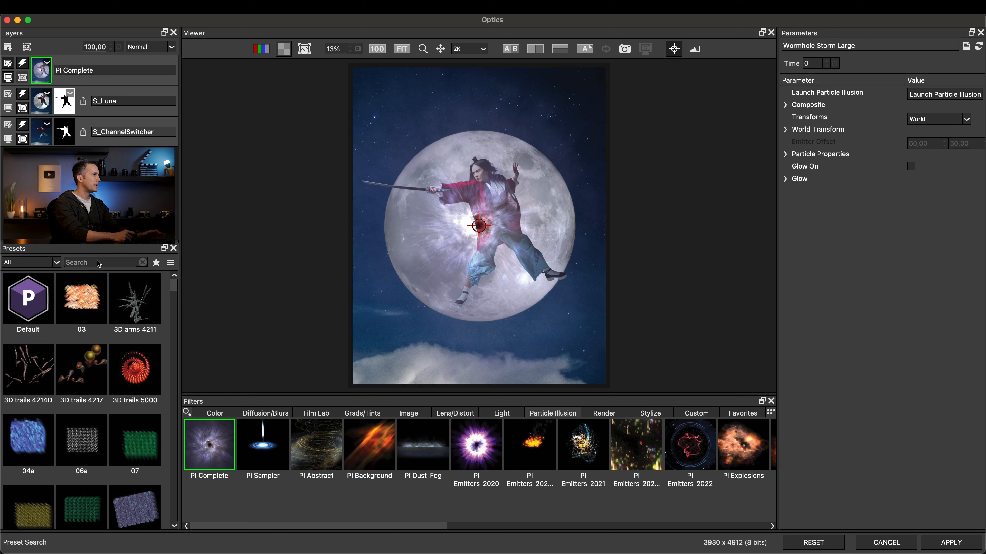
type("fire")
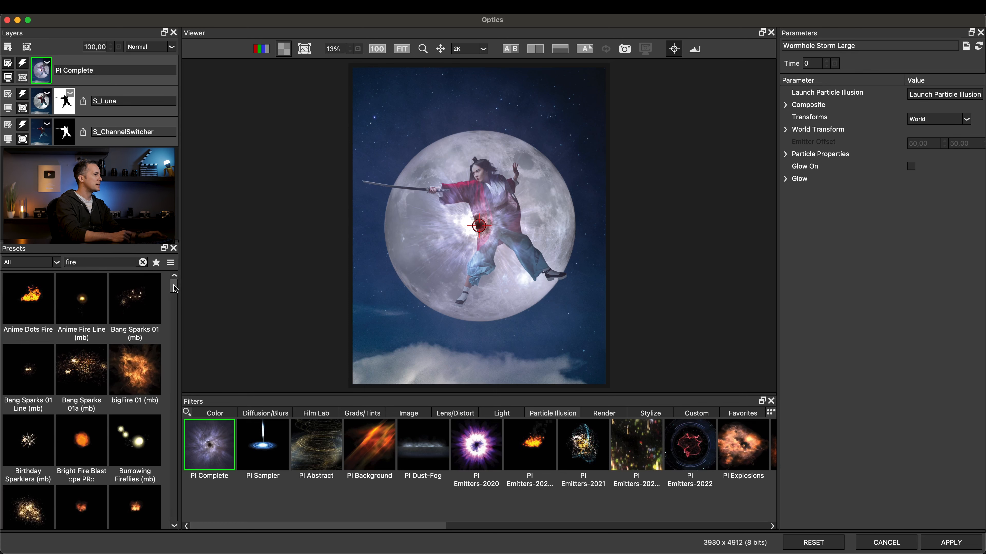
left_click_drag(174, 288, 188, 474)
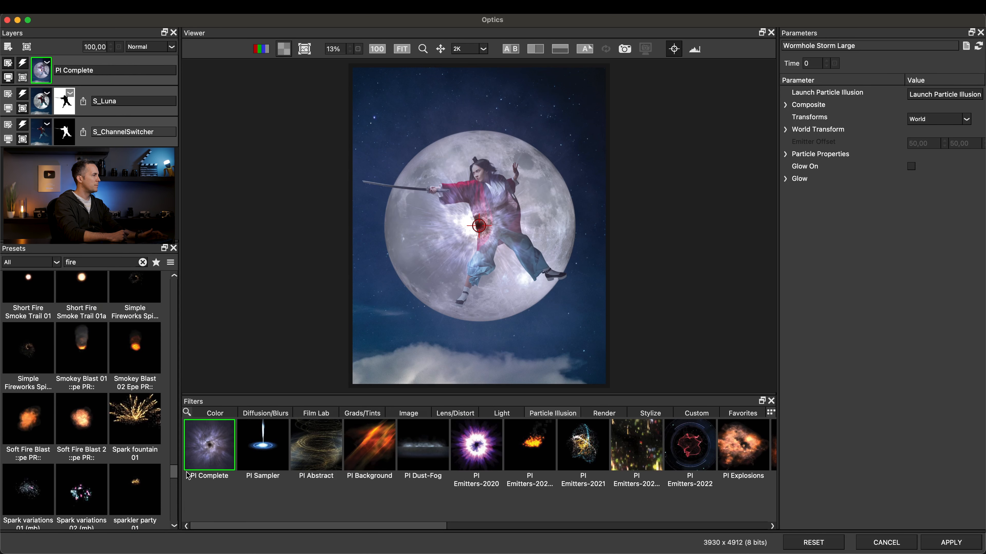
left_click(81, 348)
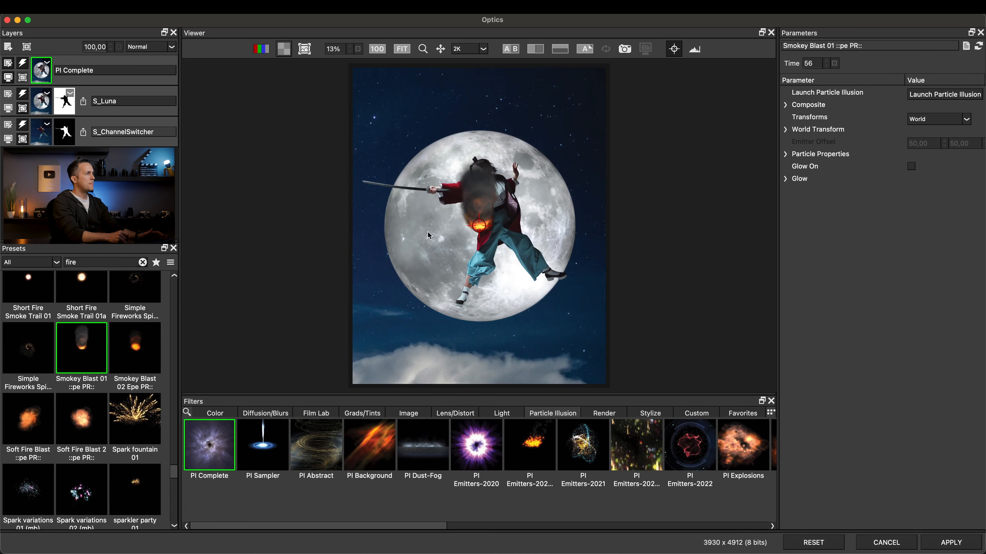
left_click_drag(476, 250, 442, 193)
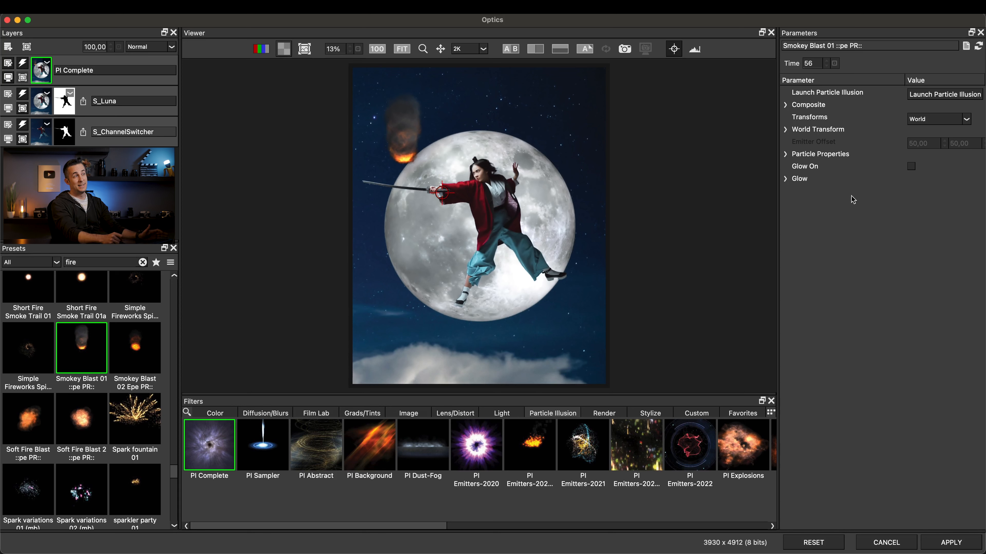
- Set the fireball's World Transform rotation to 45, and try a Master Scale of 120 before resetting the scale
left_click(786, 105)
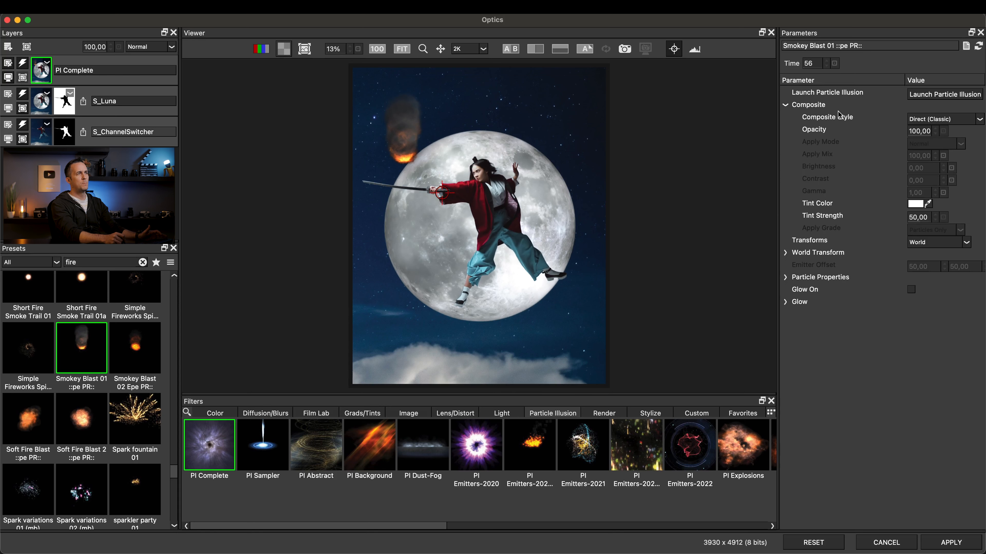
left_click(785, 253)
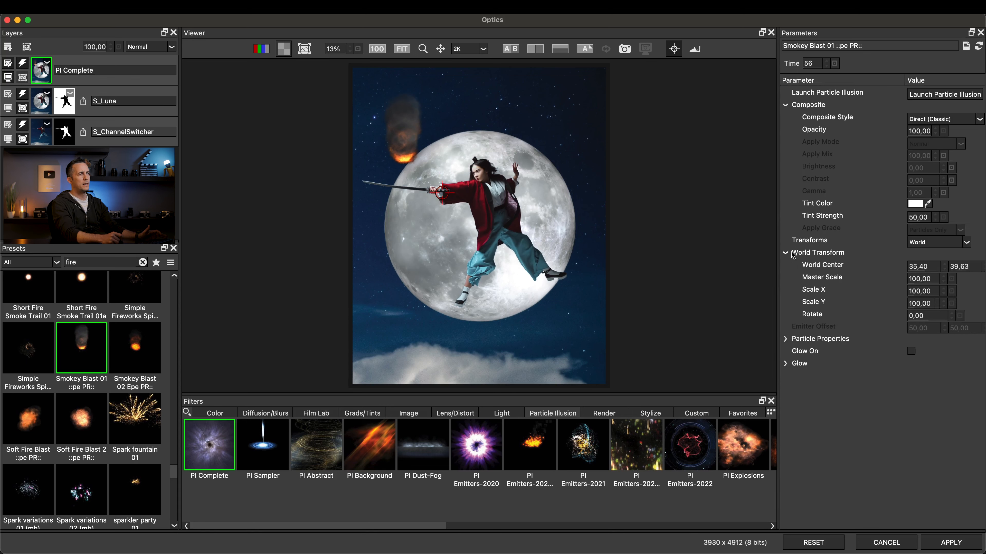
left_click(786, 339)
left_click(786, 500)
left_click(786, 500)
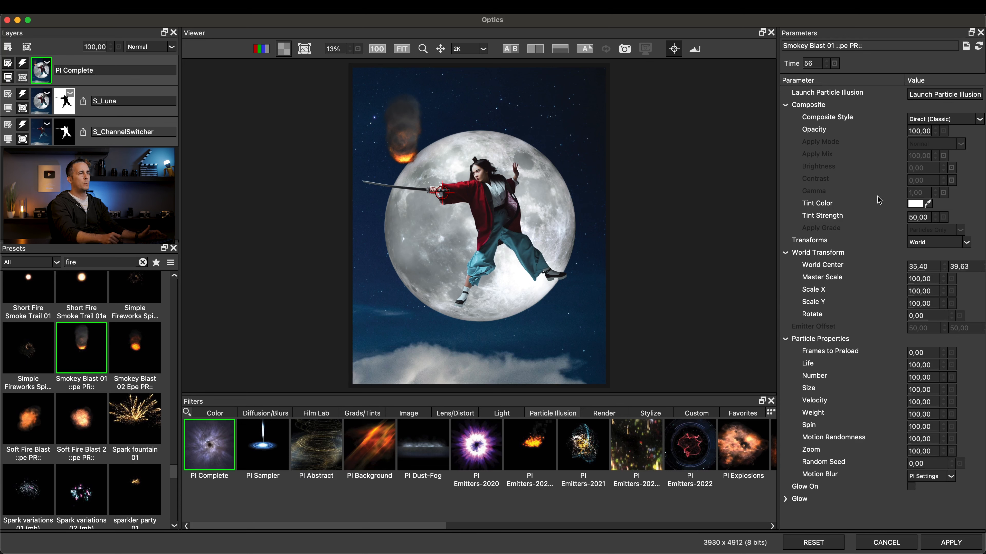
mouse_move(923, 316)
left_mouse_down()
mouse_move(945, 316)
mouse_move(936, 319)
left_mouse_up()
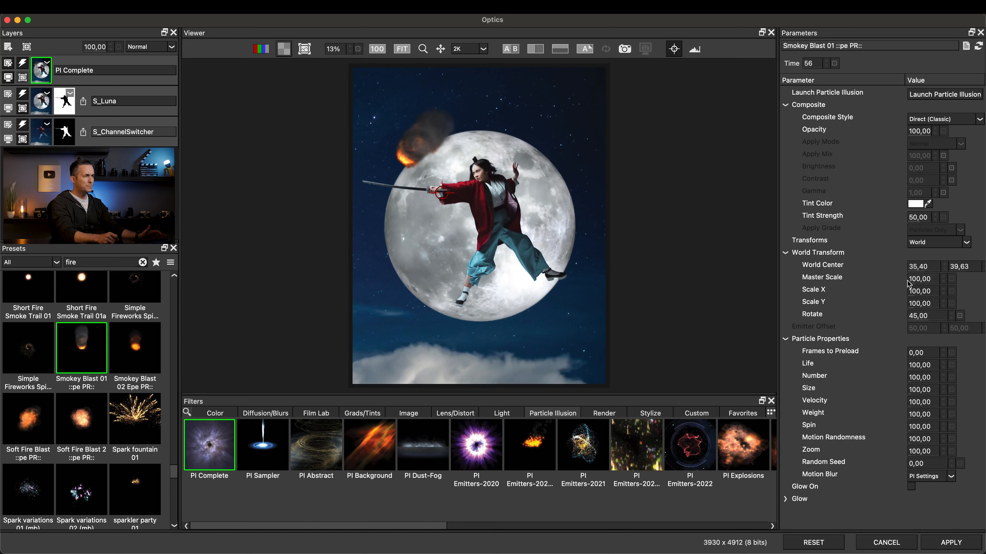
left_click_drag(925, 279, 953, 278)
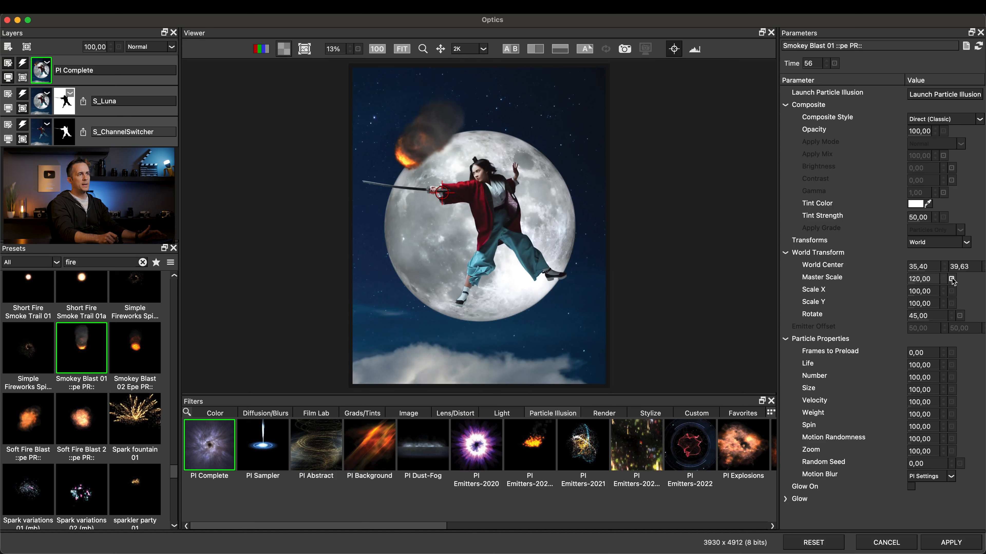
left_click(952, 280)
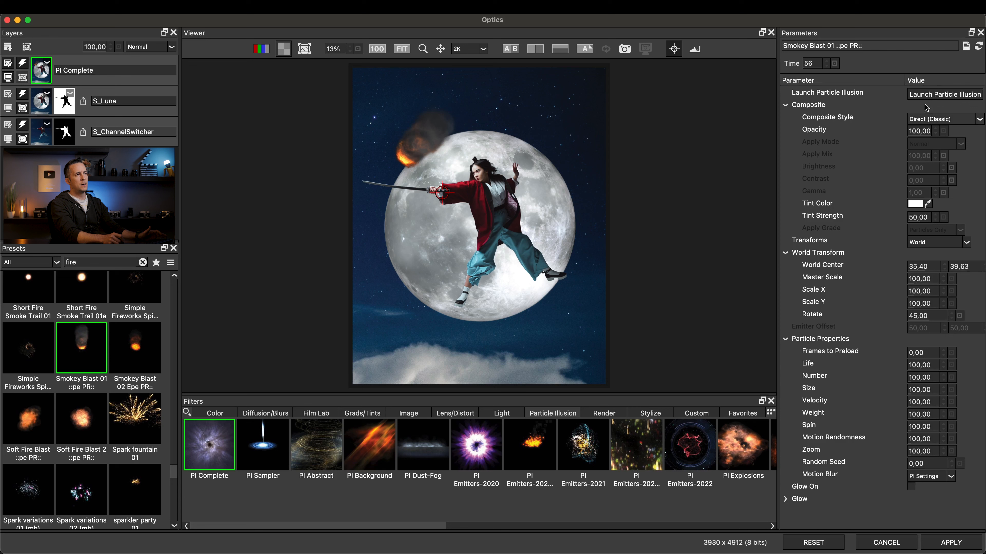
- Try the Alpha + Apply Mode composite style with the Screen apply mode, and return to Direct (Classic)
left_click(934, 119)
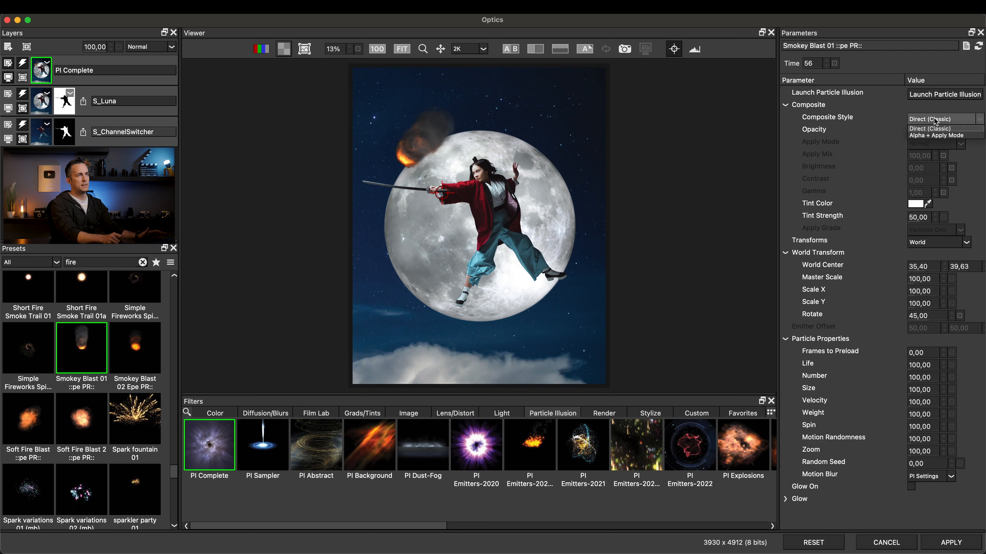
left_click(921, 136)
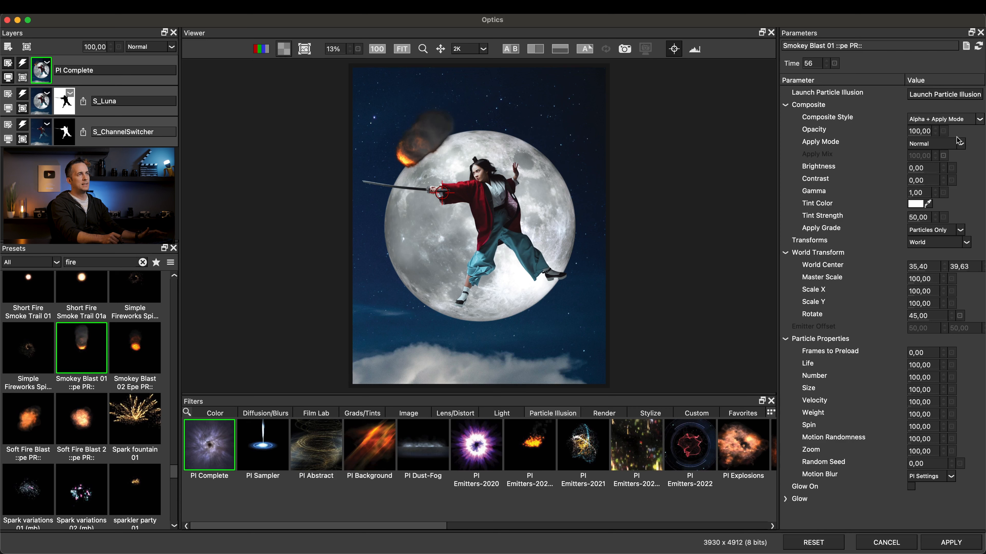
left_click(936, 145)
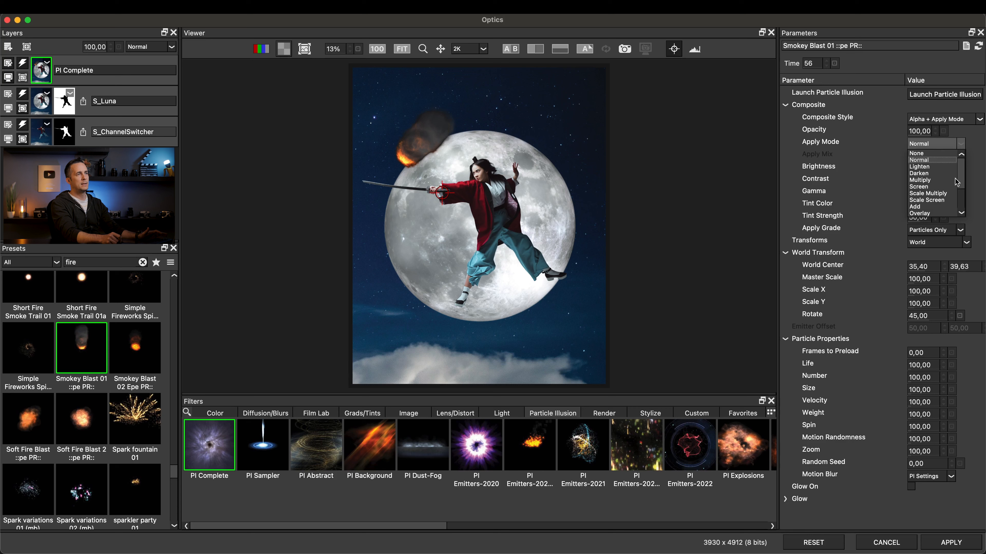
left_click(925, 188)
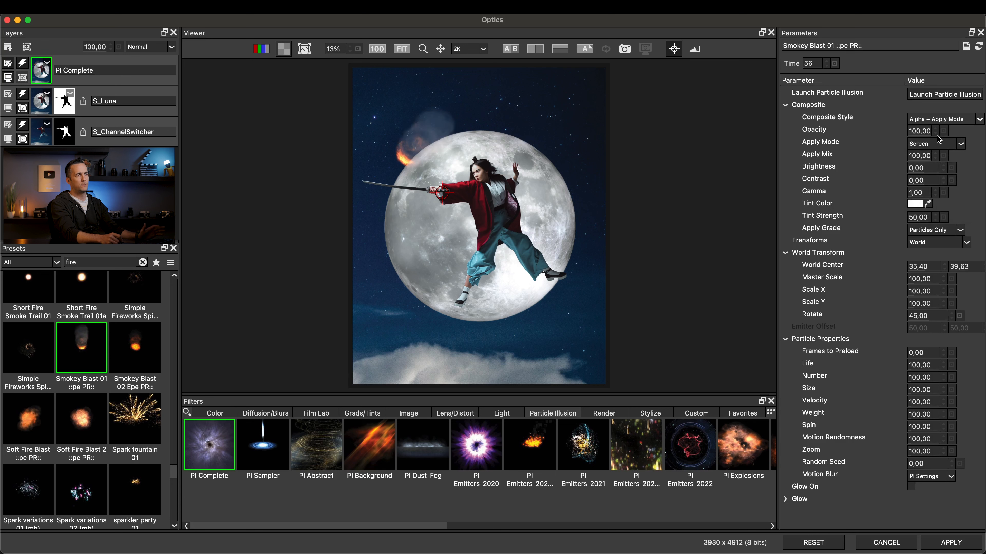
left_click(935, 144)
left_click(938, 128)
left_click(937, 120)
left_click(939, 128)
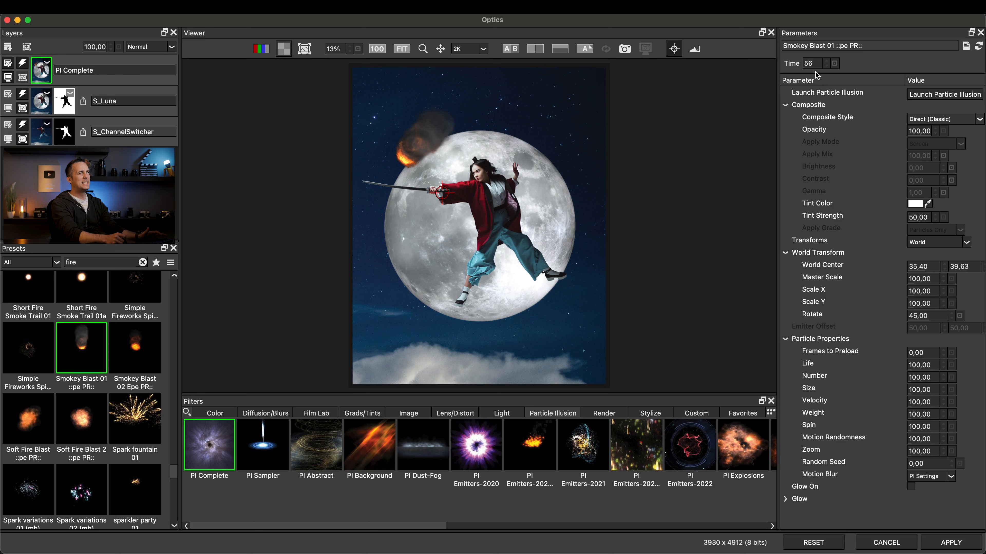
- Set the particle Life to 180 and the Time to 84, and move the fireball farther away from the figure
left_click_drag(787, 63, 816, 66)
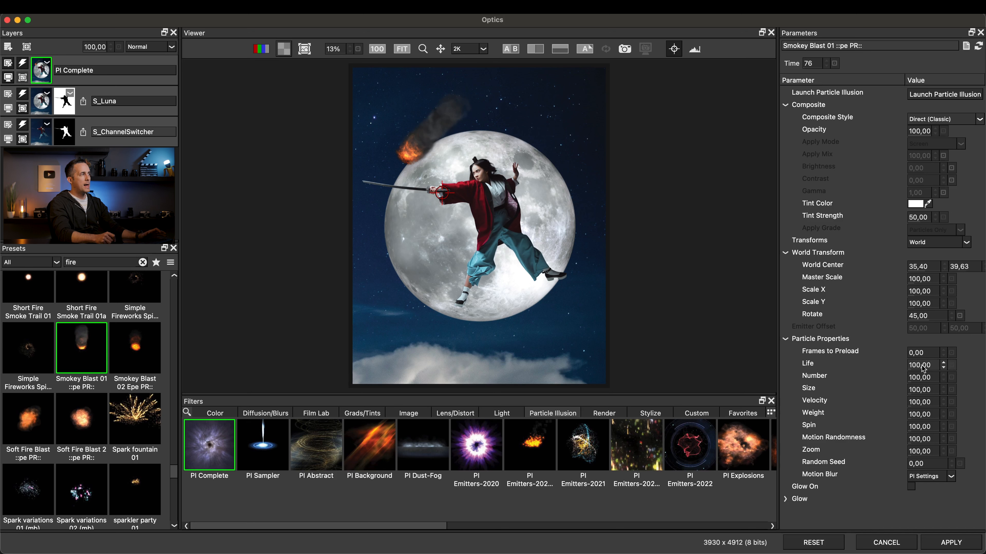
mouse_move(930, 368)
left_mouse_down()
mouse_move(970, 366)
mouse_move(943, 365)
left_mouse_up()
left_click_drag(815, 65, 819, 63)
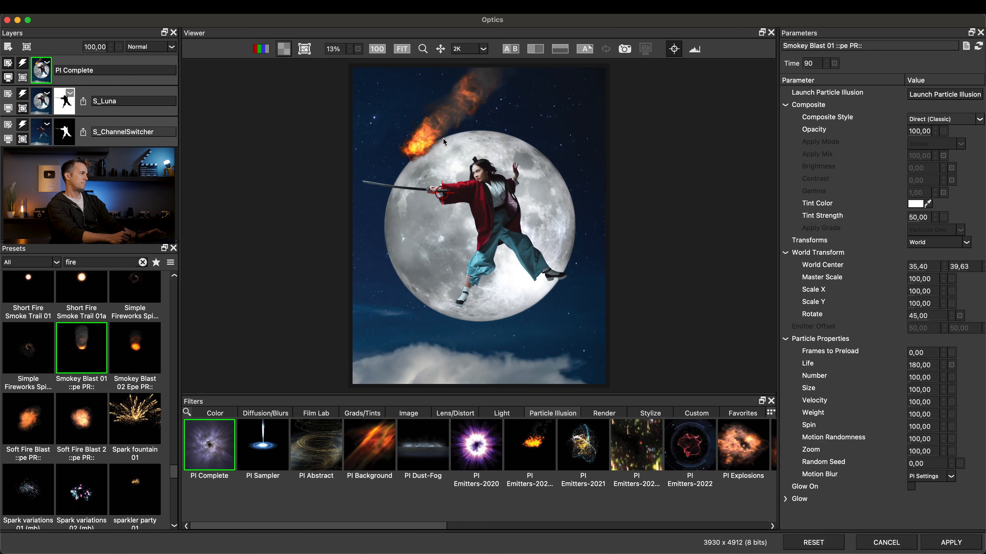
left_click_drag(803, 65, 801, 65)
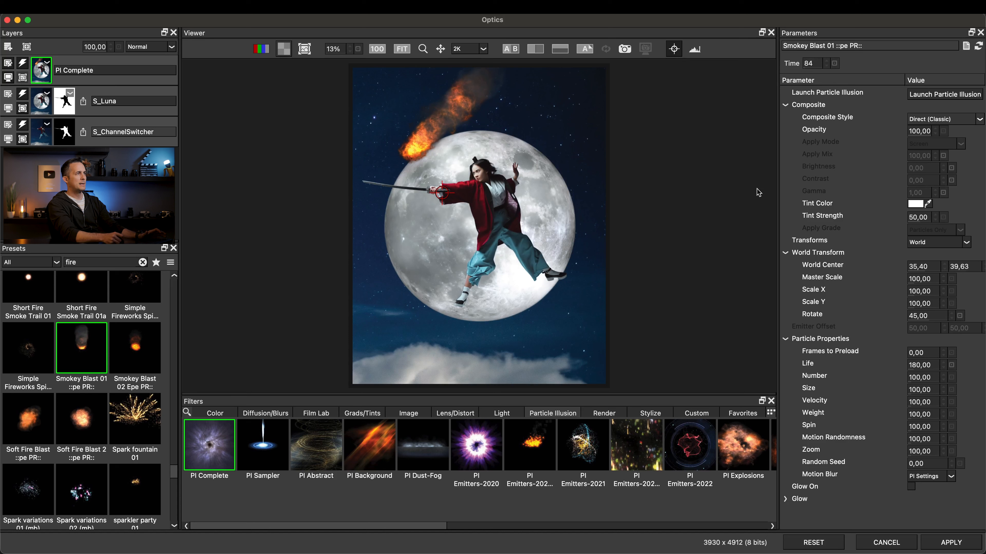
left_click_drag(439, 194, 410, 193)
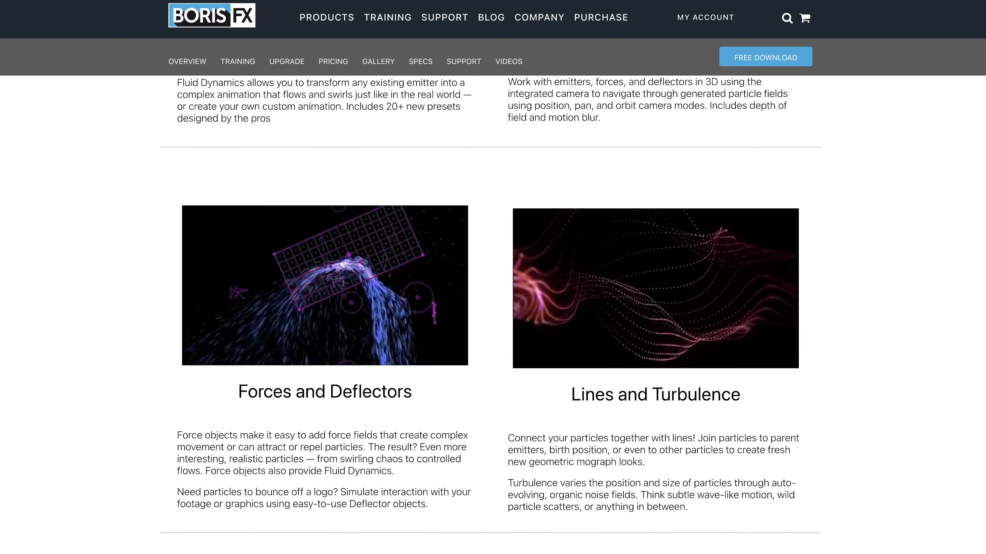
scroll(490, 314, "down", 7)
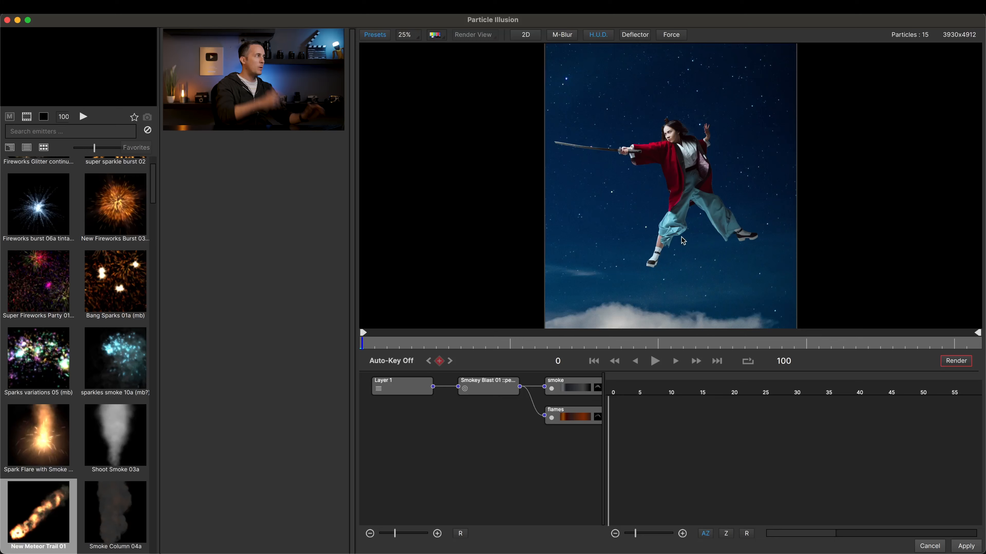
- Browse the Particle Illusion emitter library and preview the New Meteor Trail 01 emitter
scroll(157, 177, "up", 2)
left_click_drag(157, 177, 151, 211)
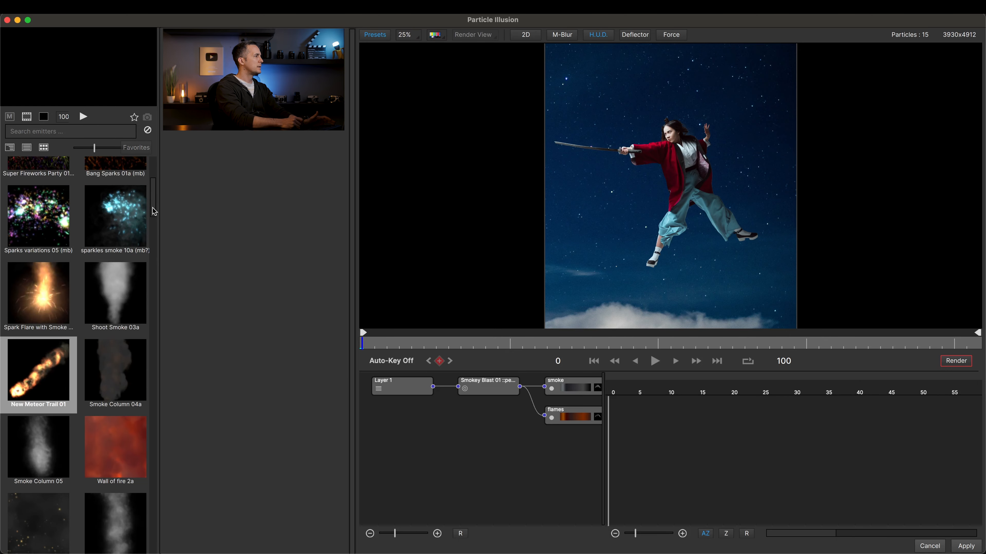
left_click(39, 380)
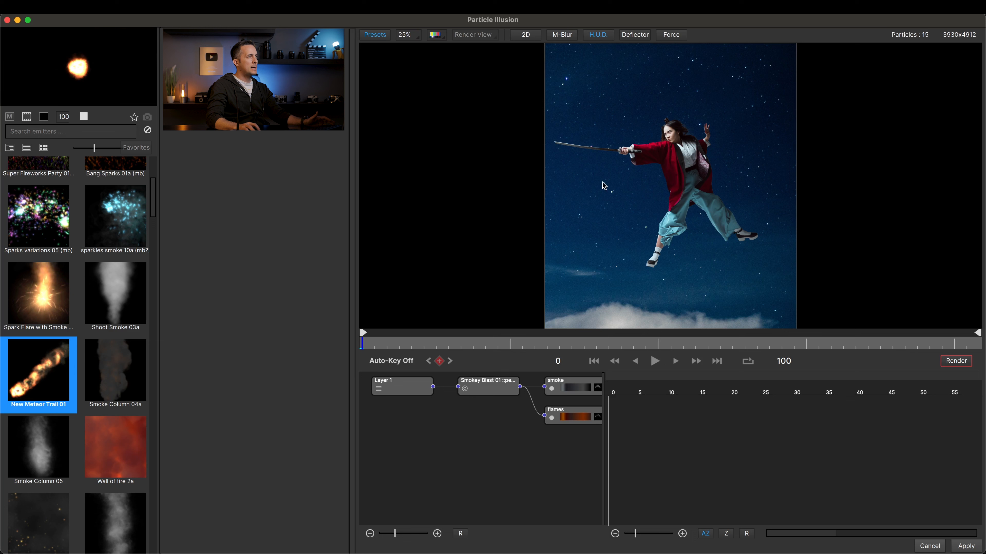
- Play the Smokey Blast animation from frame 6 and stop it at frame 84
left_click_drag(686, 392, 647, 390)
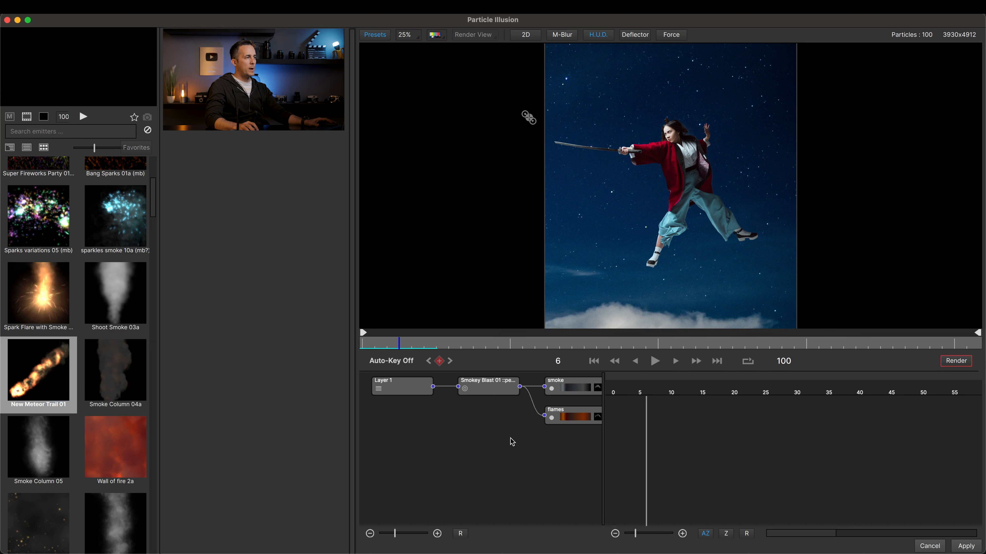
key("space")
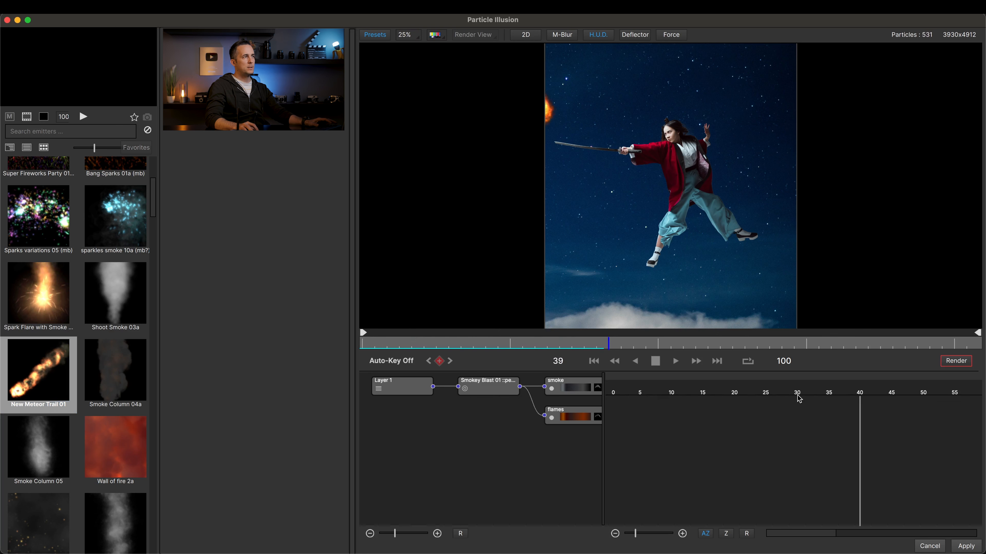
key("space")
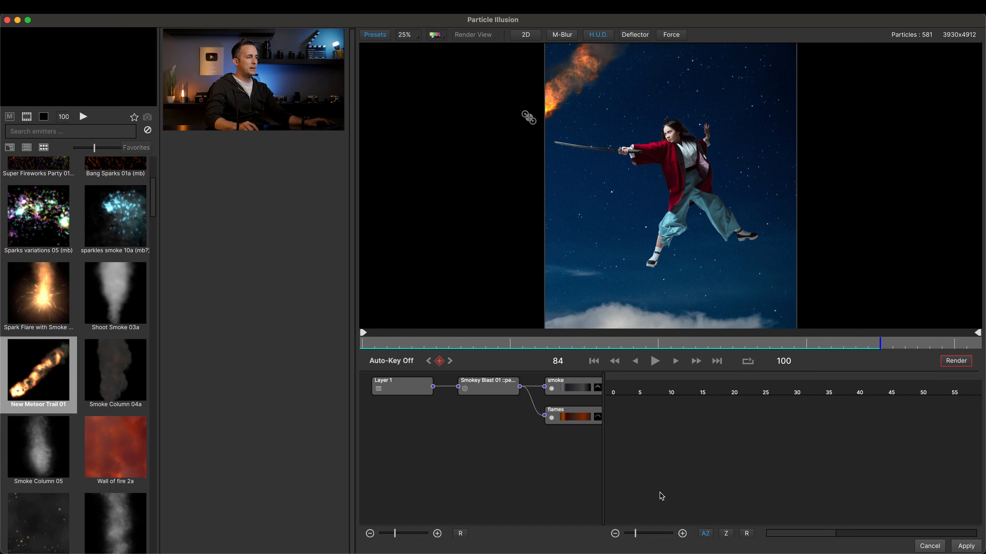
- Zoom out the node view, fit frames 0 to 100 in the timeline, and scrub the animation back to frame 64
mouse_move(395, 534)
left_mouse_down()
mouse_move(375, 535)
mouse_move(390, 534)
left_mouse_up()
left_click(636, 534)
left_click_drag(636, 534, 628, 534)
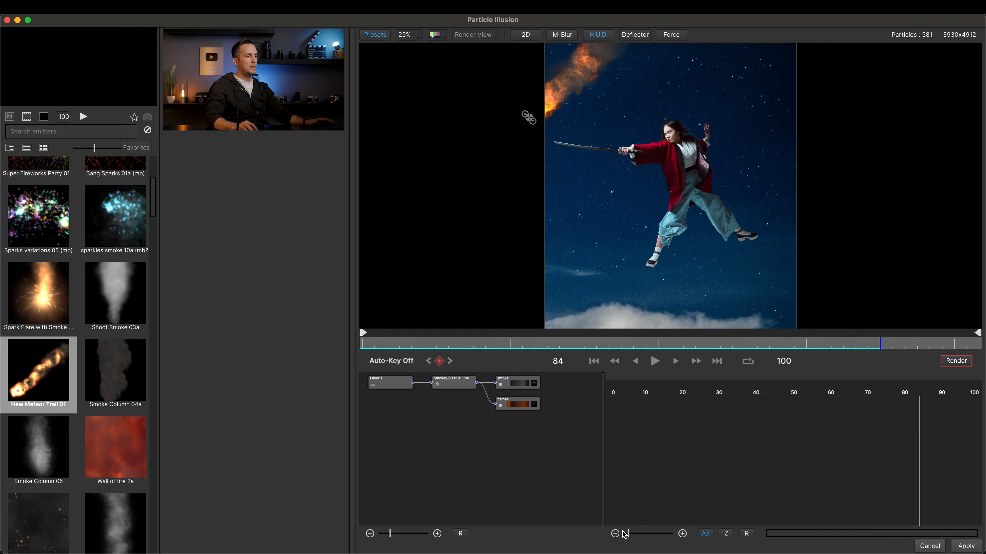
left_click(908, 393)
left_click_drag(910, 394, 850, 390)
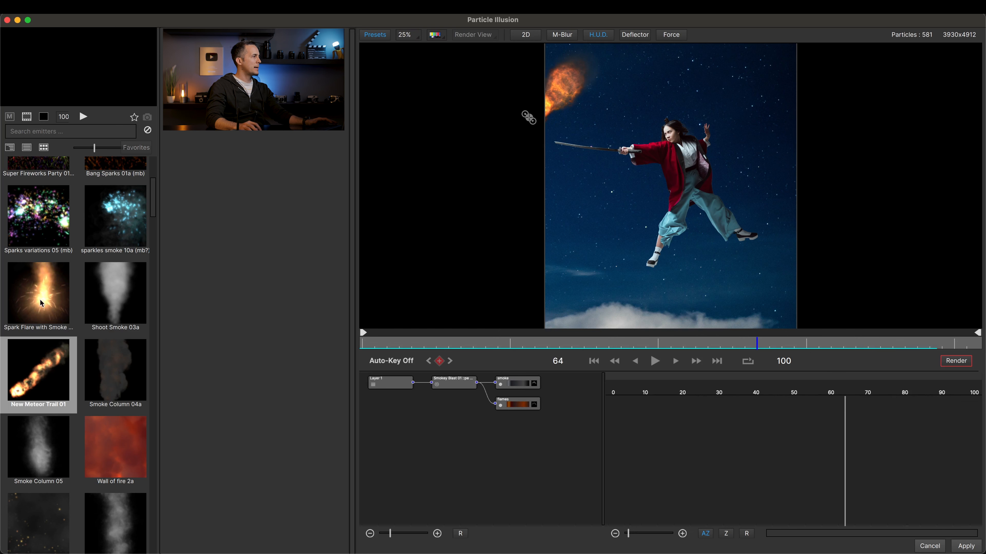
- Place a New Meteor Trail 01 emitter in the sky below the sword and set its start to frame 49
left_click(47, 372)
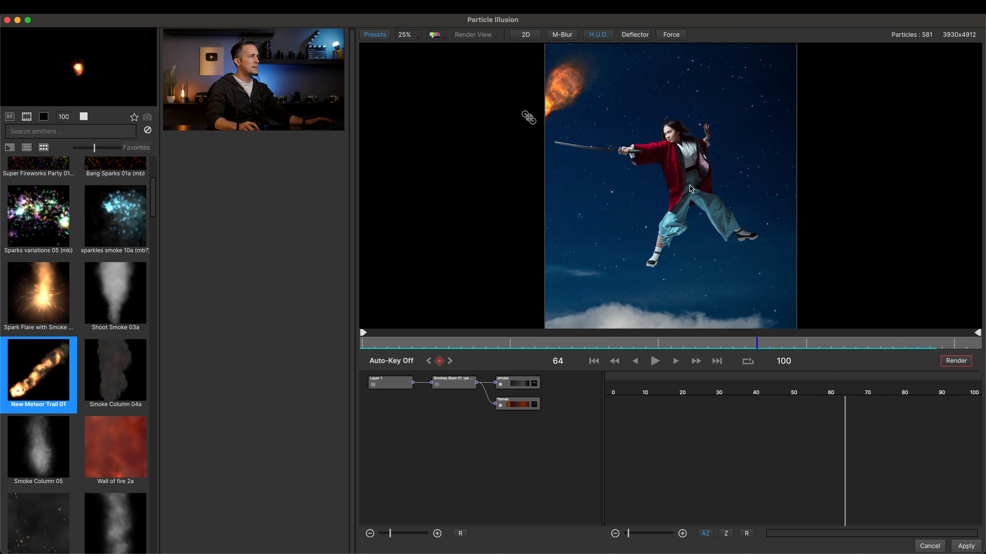
left_click(600, 198)
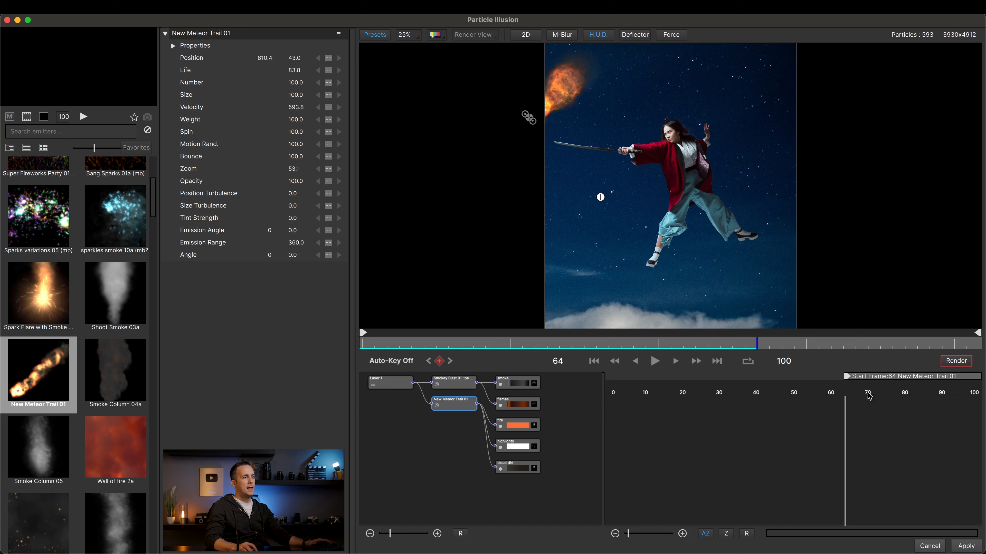
left_click_drag(847, 399, 789, 393)
left_click(784, 393)
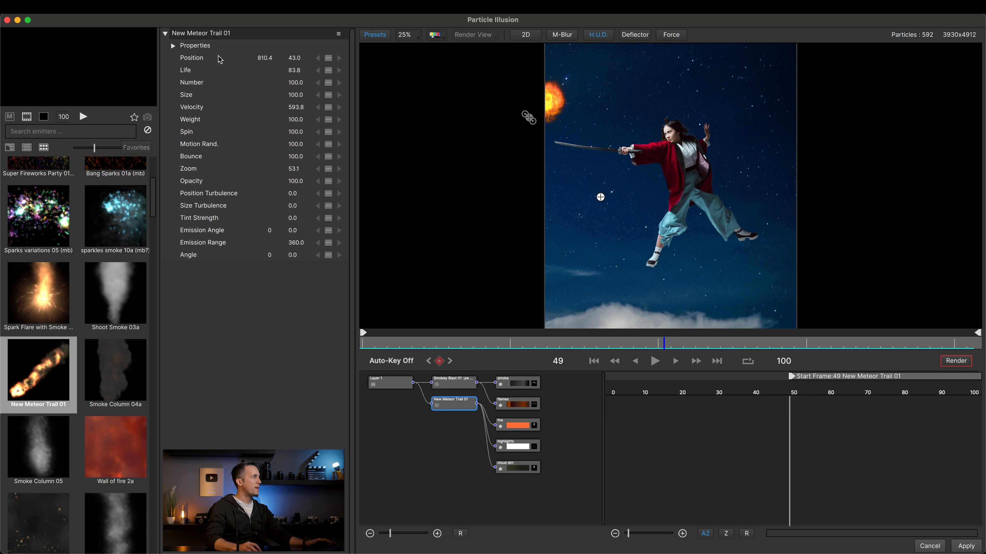
- Examine the New Meteor Trail 01 emitter's properties and the parameters of its fire, highlights and cloud dirt particle nodes
left_click(174, 46)
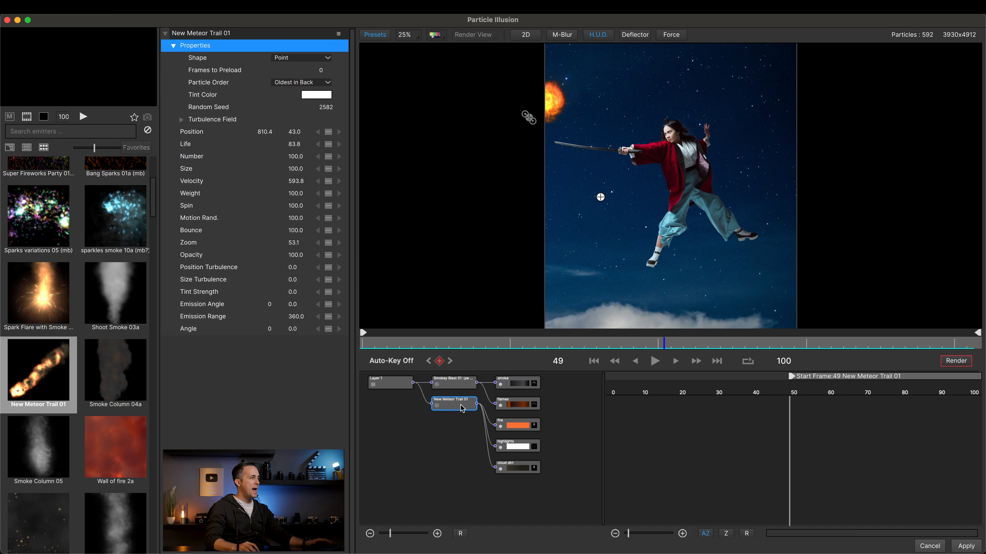
left_click(523, 409)
left_click(523, 425)
left_click(527, 446)
left_click(526, 470)
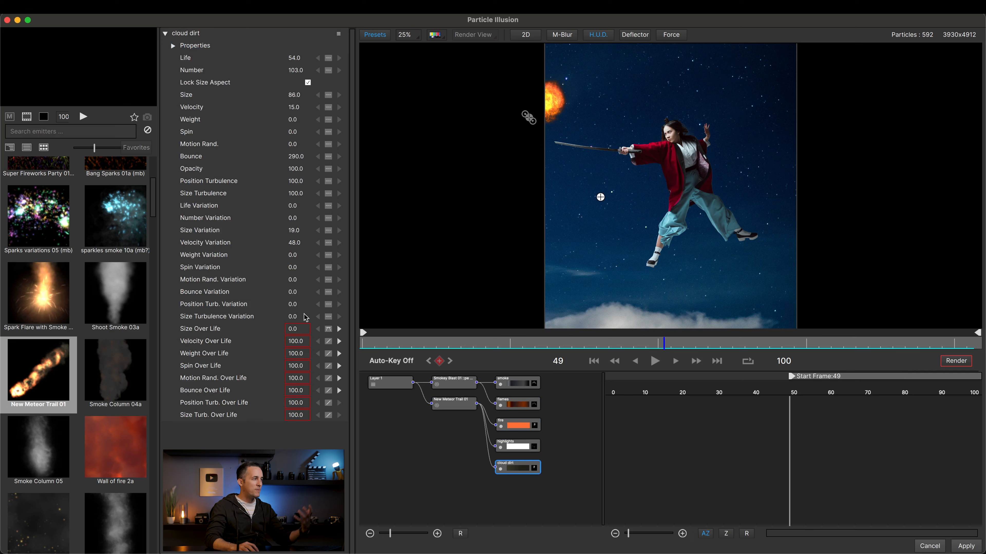
left_click(452, 408)
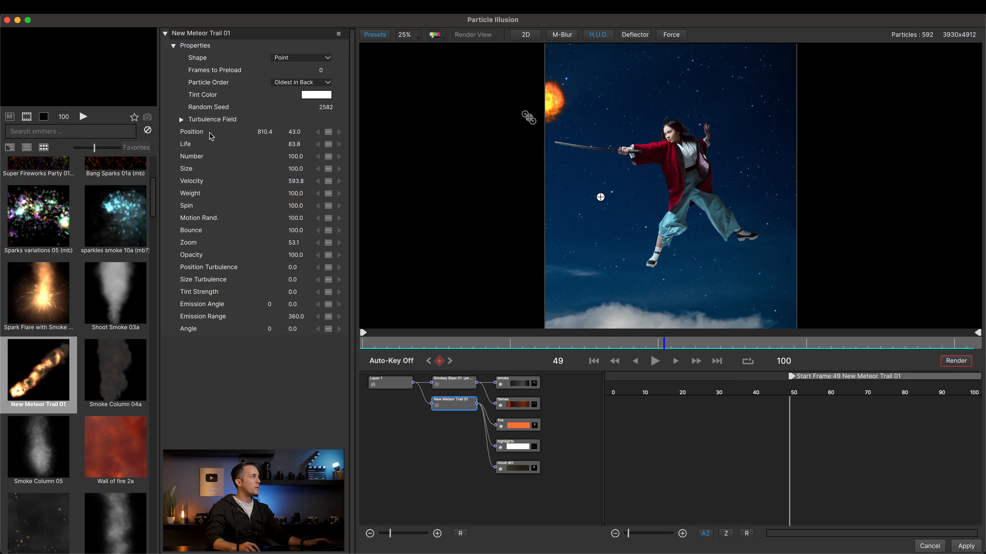
left_click(182, 122)
left_click(182, 122)
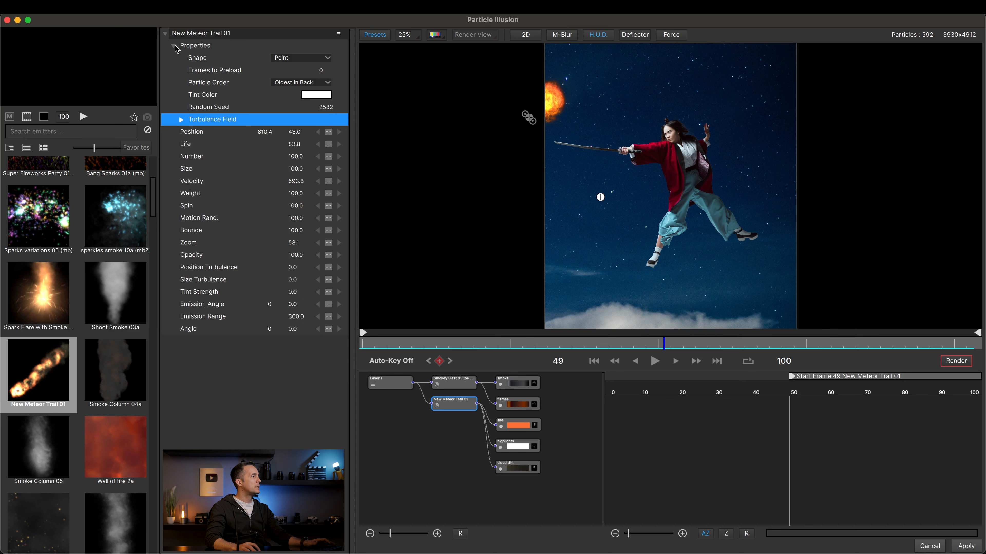
left_click(165, 34)
left_click(166, 34)
left_click(174, 46)
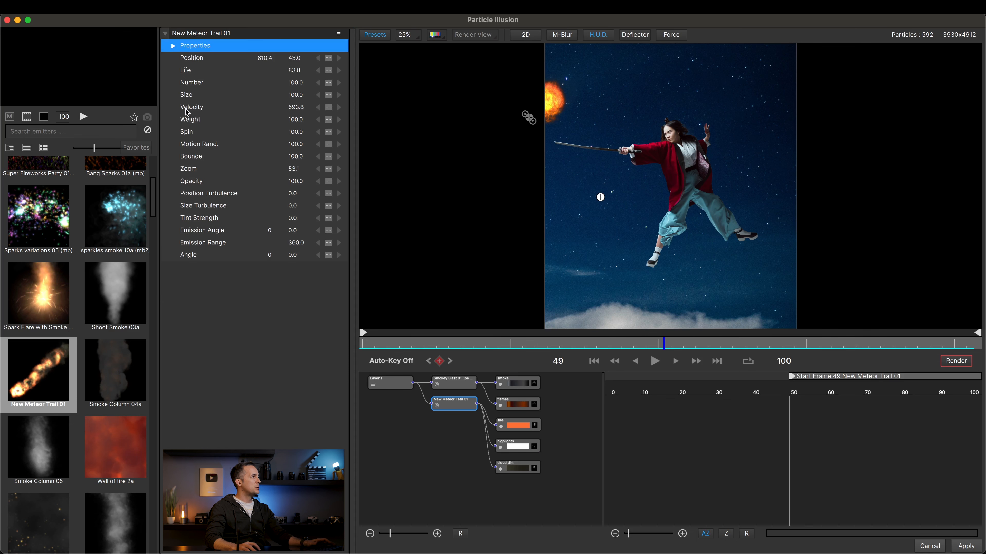
- Keyframe the meteor's Position from frame 49 to frame 99, moving down past the left image edge, and set Zoom to 59.4
left_click(189, 63)
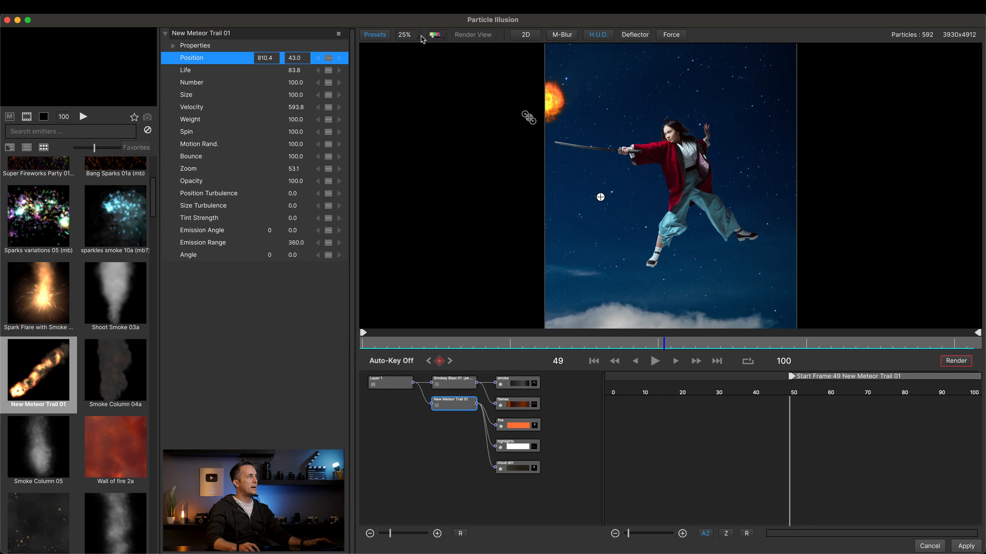
left_click(439, 362)
left_click_drag(792, 398, 978, 403)
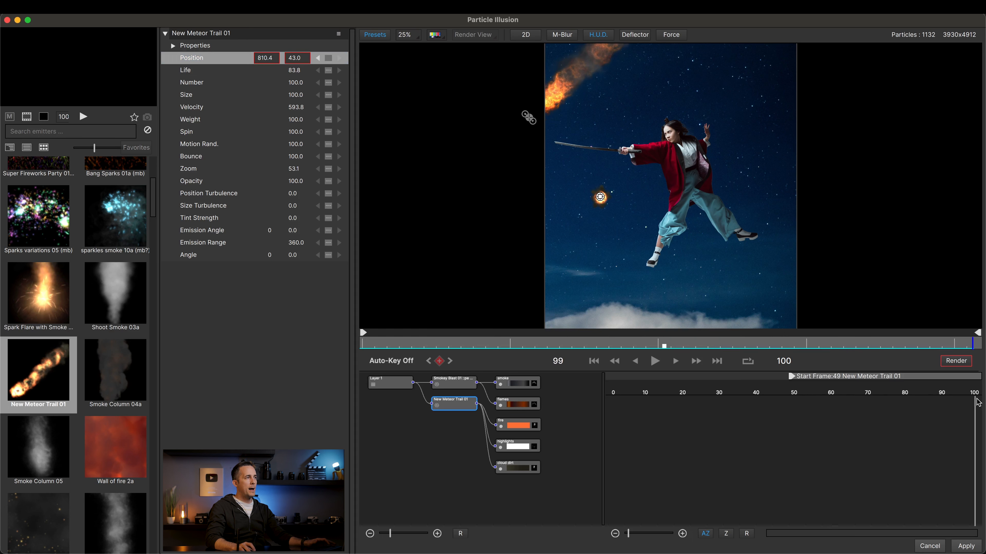
left_click_drag(262, 58, 538, 258)
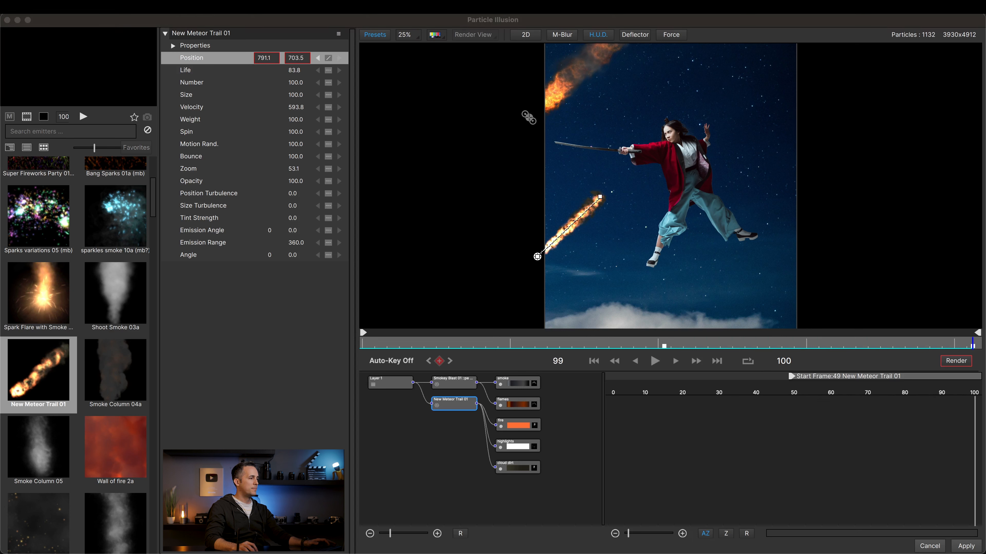
left_click_drag(537, 256, 533, 259)
left_click_drag(293, 170, 300, 173)
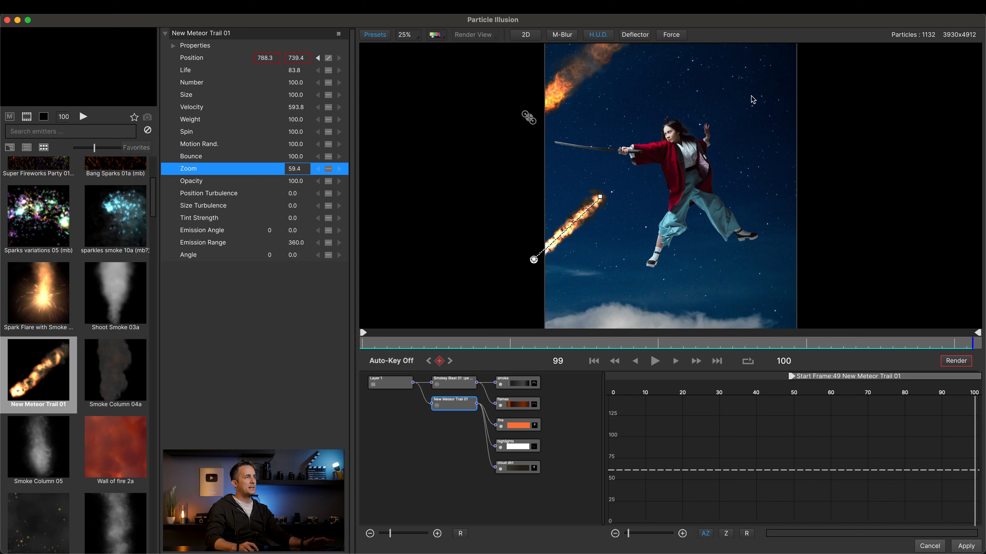
- Add a second New Meteor Trail 01 emitter below the figure's feet, starting at frame 55, and keyframe its Position at frame 56
left_click(754, 268)
left_click_drag(973, 377, 815, 376)
left_click(817, 394)
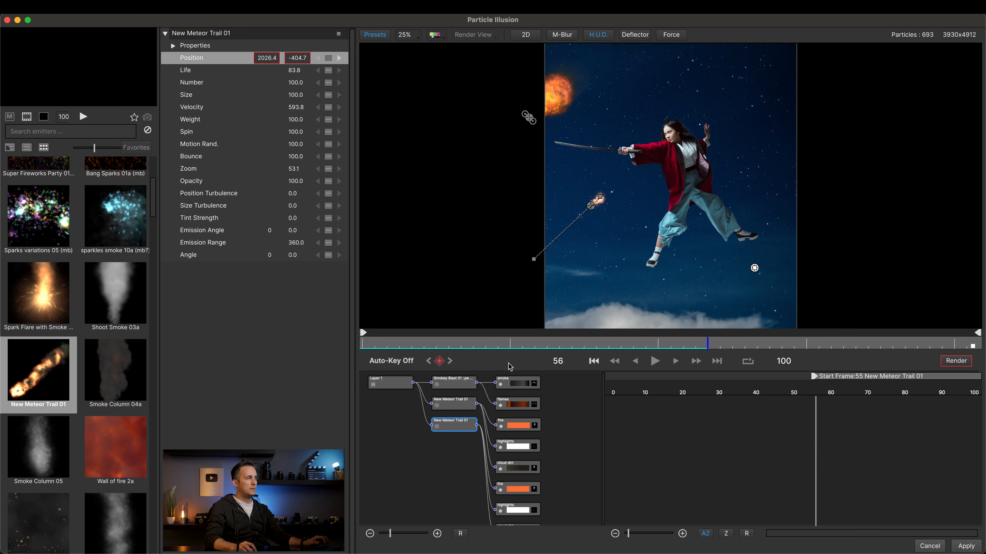
left_click(439, 361)
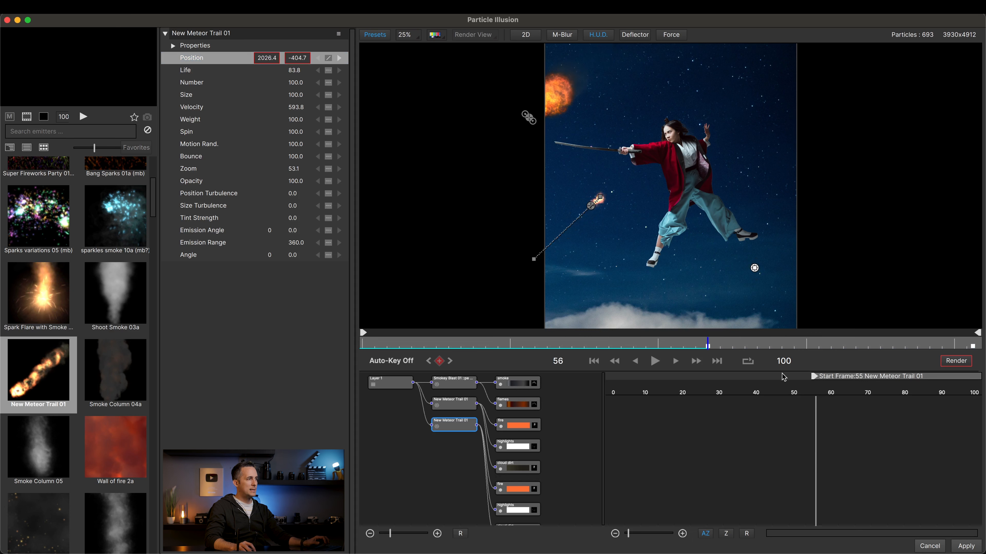
- Run the second meteor's path from beyond the right image edge to the clouds at frame 99, with Size 391.7 and Opacity 48.1
left_click(974, 394)
left_click_drag(755, 268, 712, 313)
left_click_drag(754, 268, 814, 209)
left_click(296, 182)
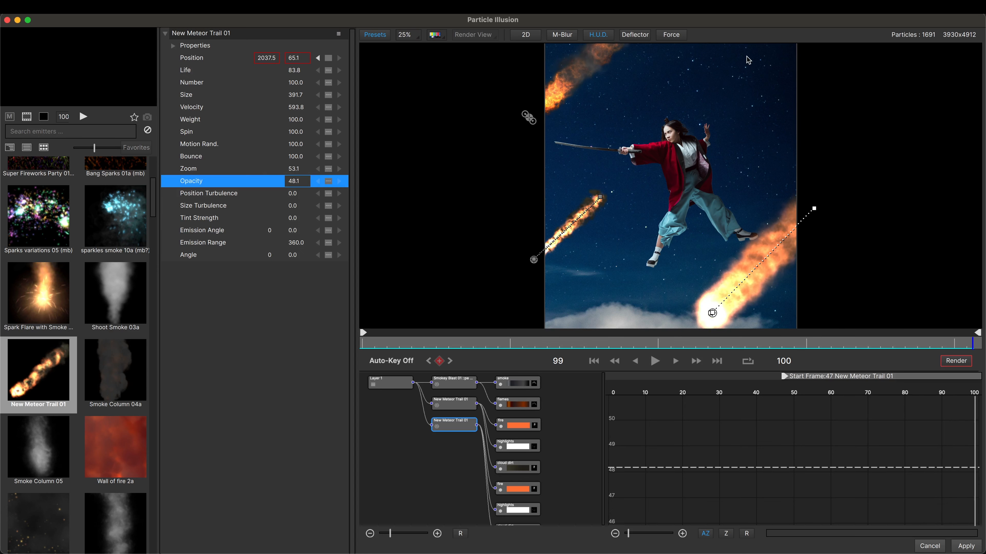
- Add a third New Meteor Trail 01 emitter in the sky above the figure, starting at frame 50, and keyframe its Position there
left_click(747, 56)
left_click_drag(973, 377, 795, 377)
left_click(794, 394)
left_click(266, 59)
left_click(439, 362)
- Keyframe the third meteor's Position at frame 99 just above the figure's raised hand, its path starting beyond the upper image edge
left_click(973, 393)
left_click(297, 58)
left_click_drag(747, 56, 842, 29)
left_click(439, 361)
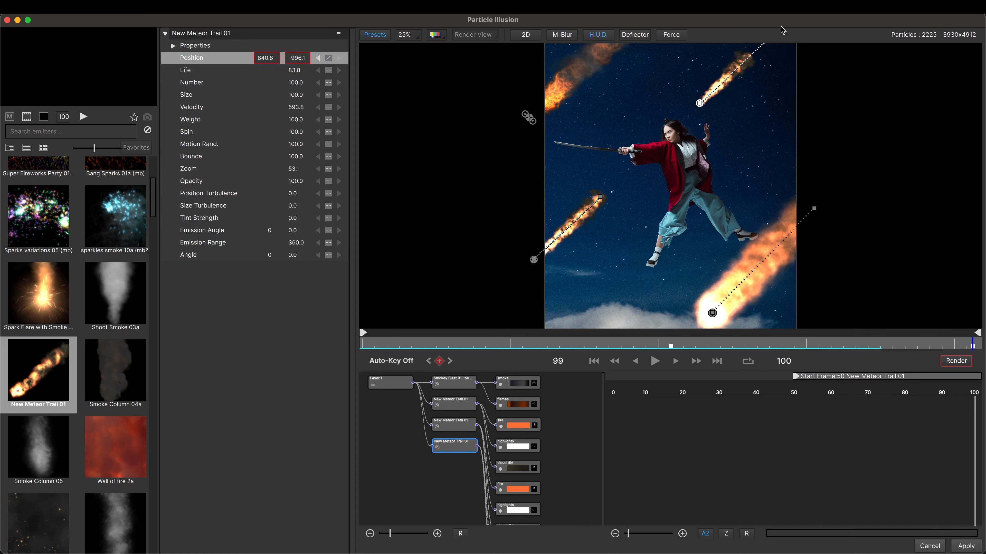